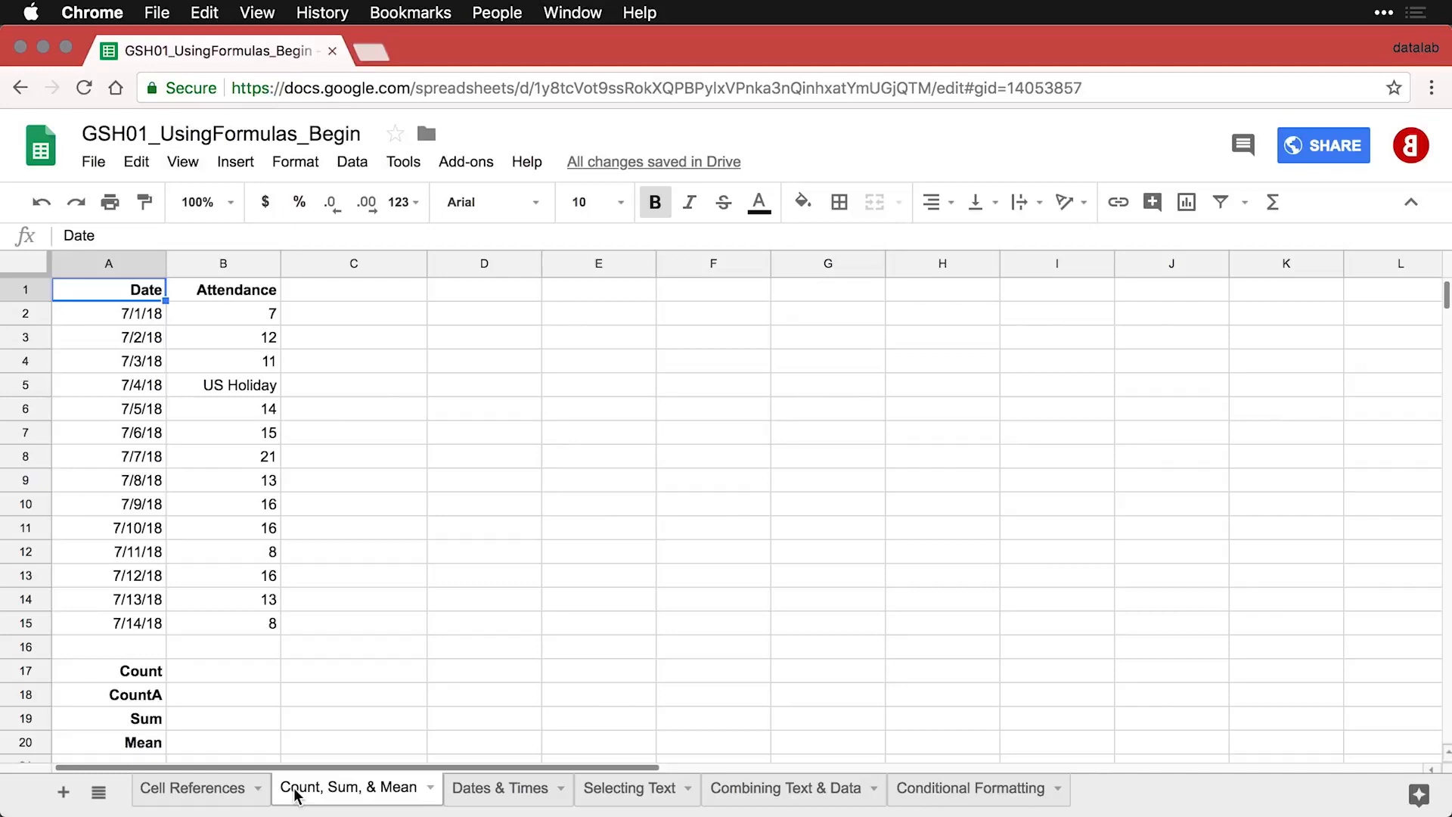
# - Count the numeric attendance entries in cell B17 beside Count, using the COUNT function on the range B2:B15
pyautogui.click(237, 673)
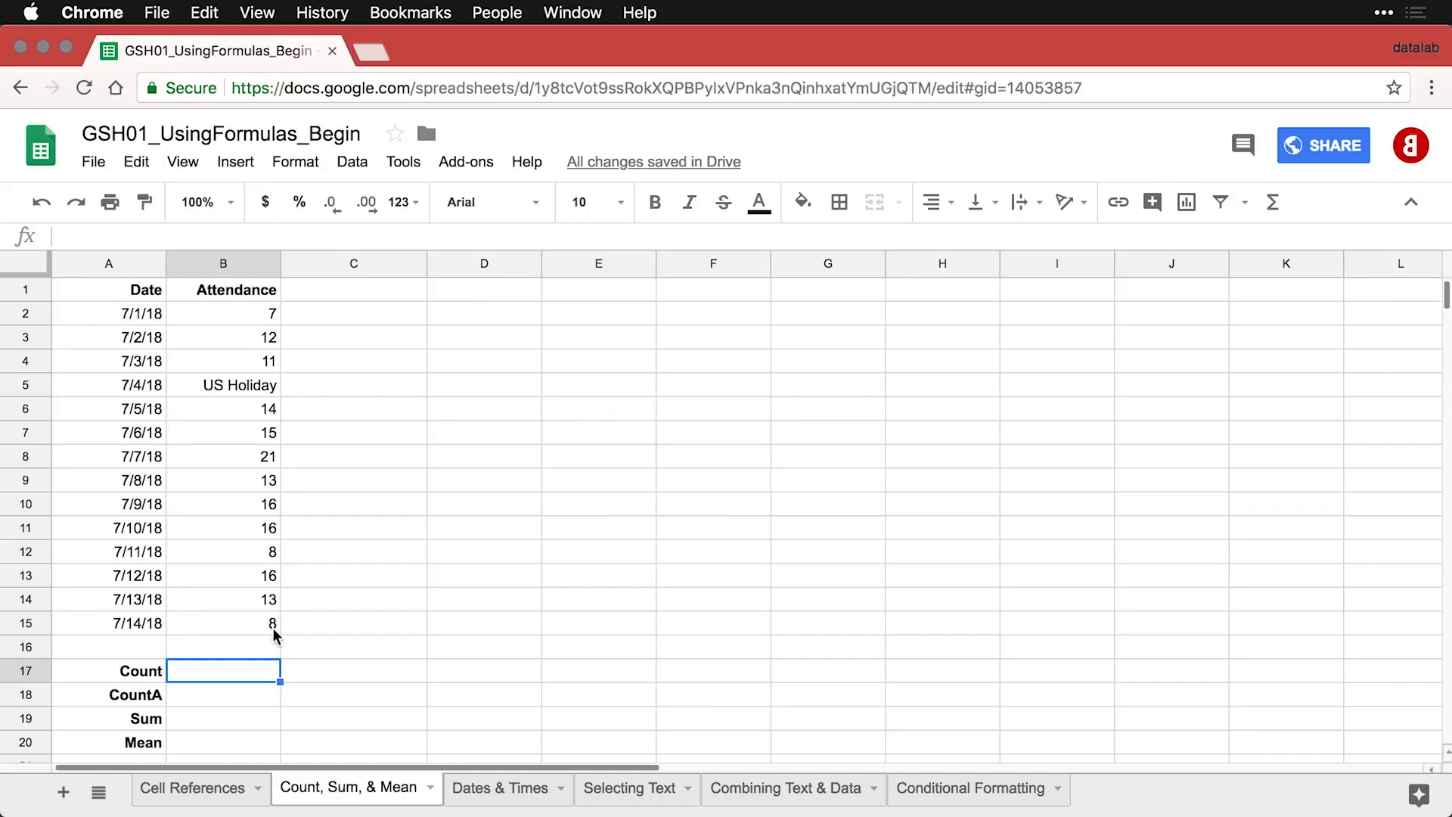
pyautogui.click(263, 394)
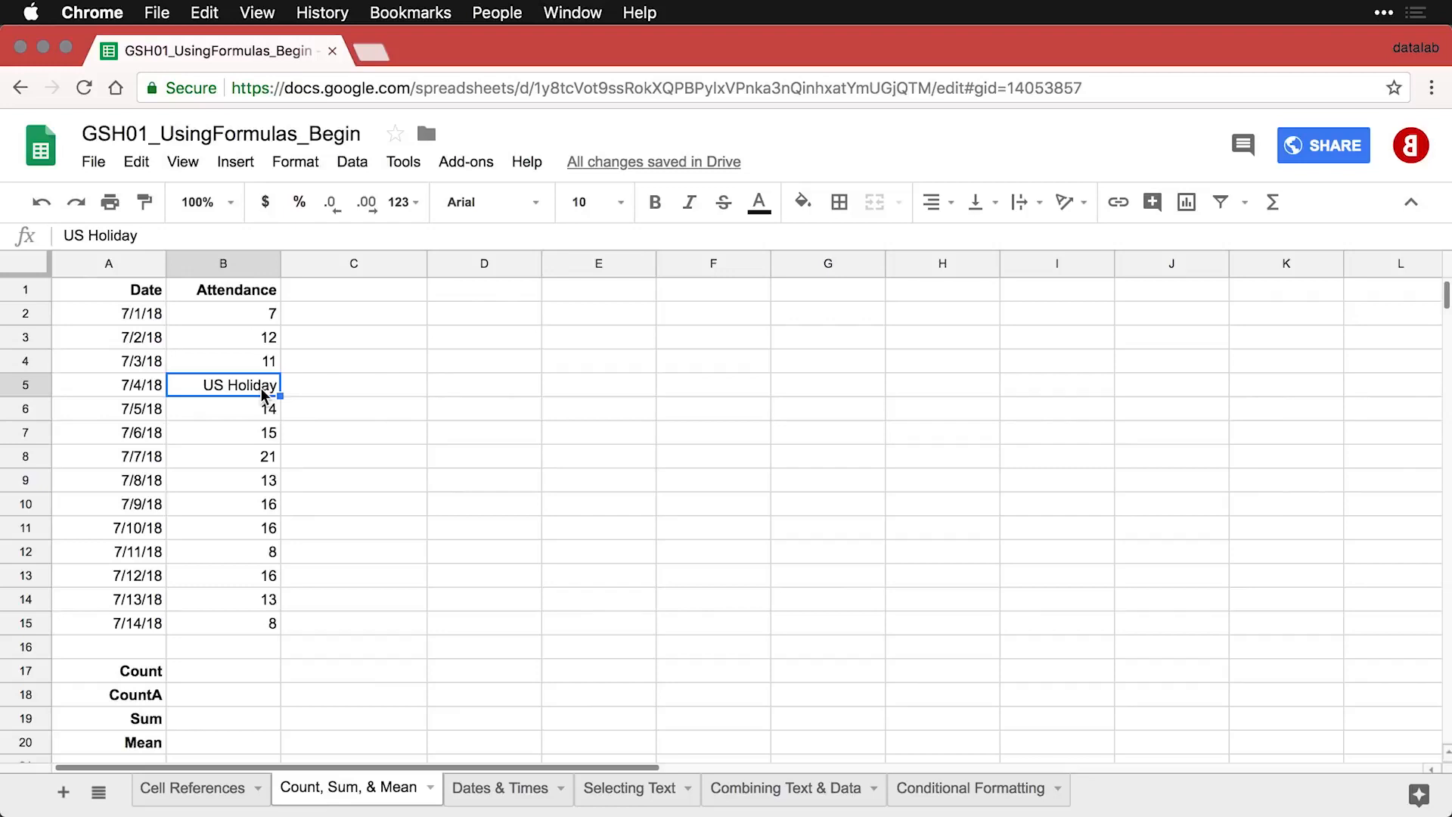
pyautogui.click(252, 674)
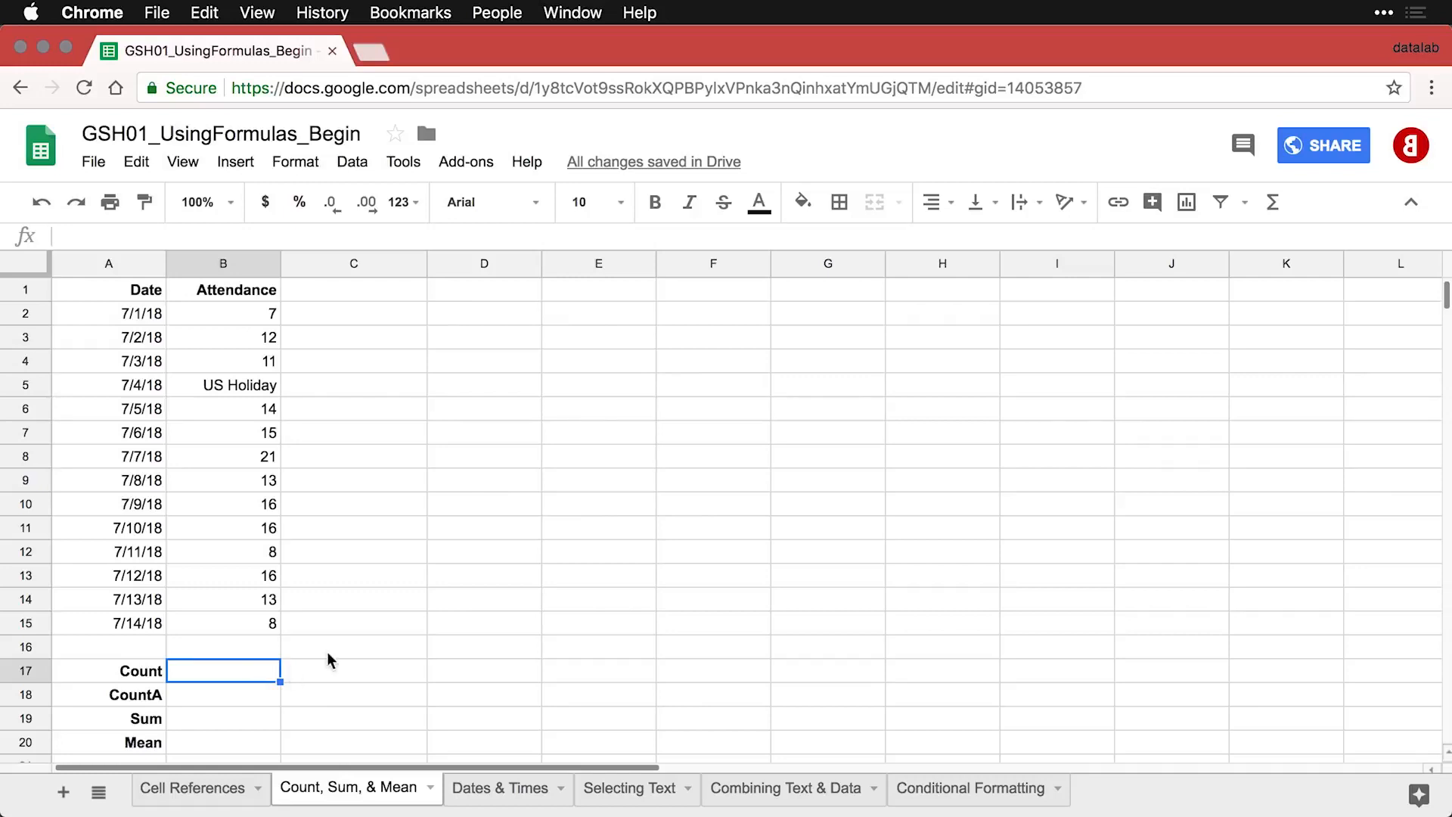
pyautogui.click(1273, 203)
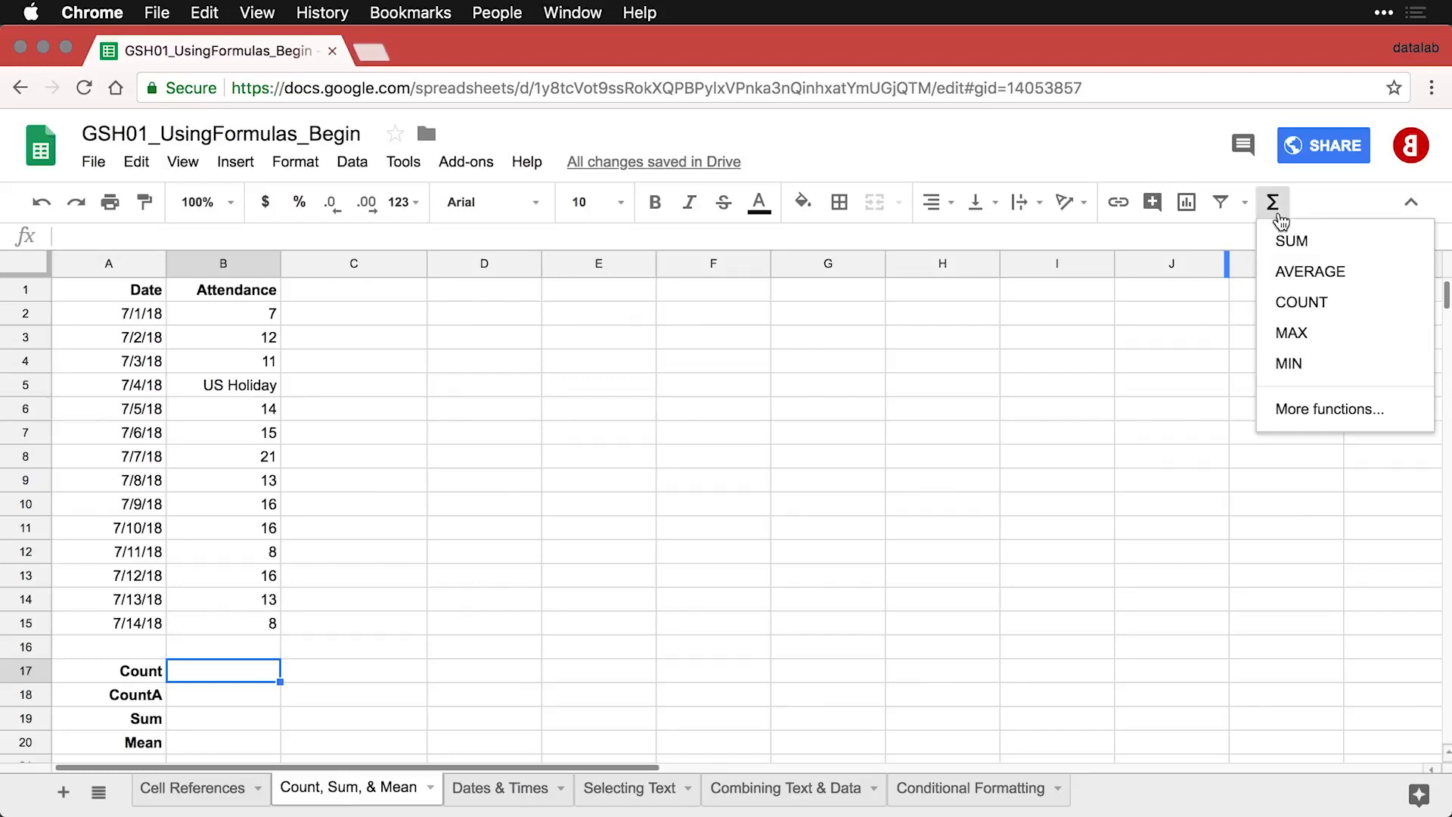
pyautogui.click(1320, 306)
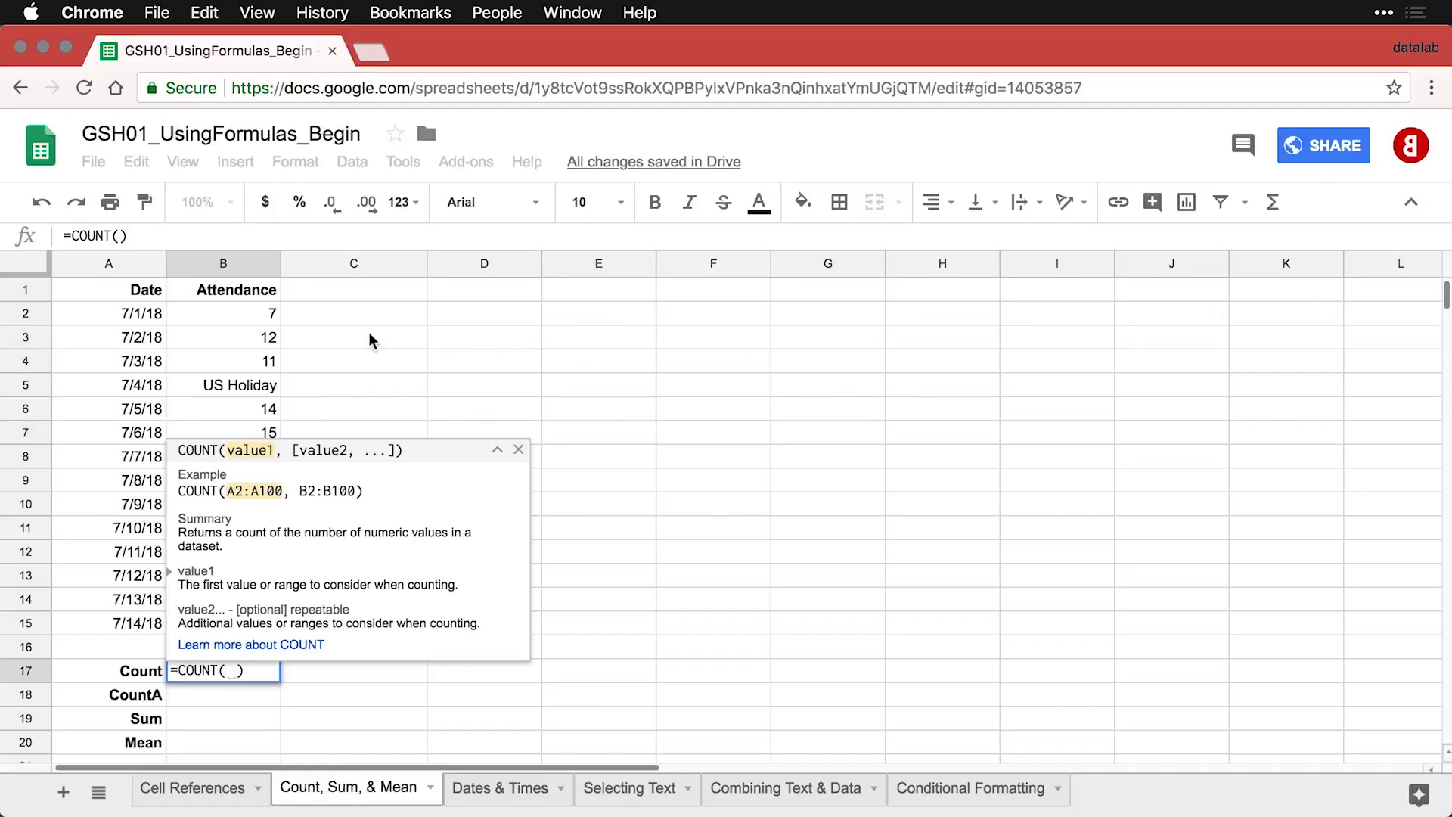
pyautogui.moveTo(247, 312); pyautogui.dragTo(258, 620)
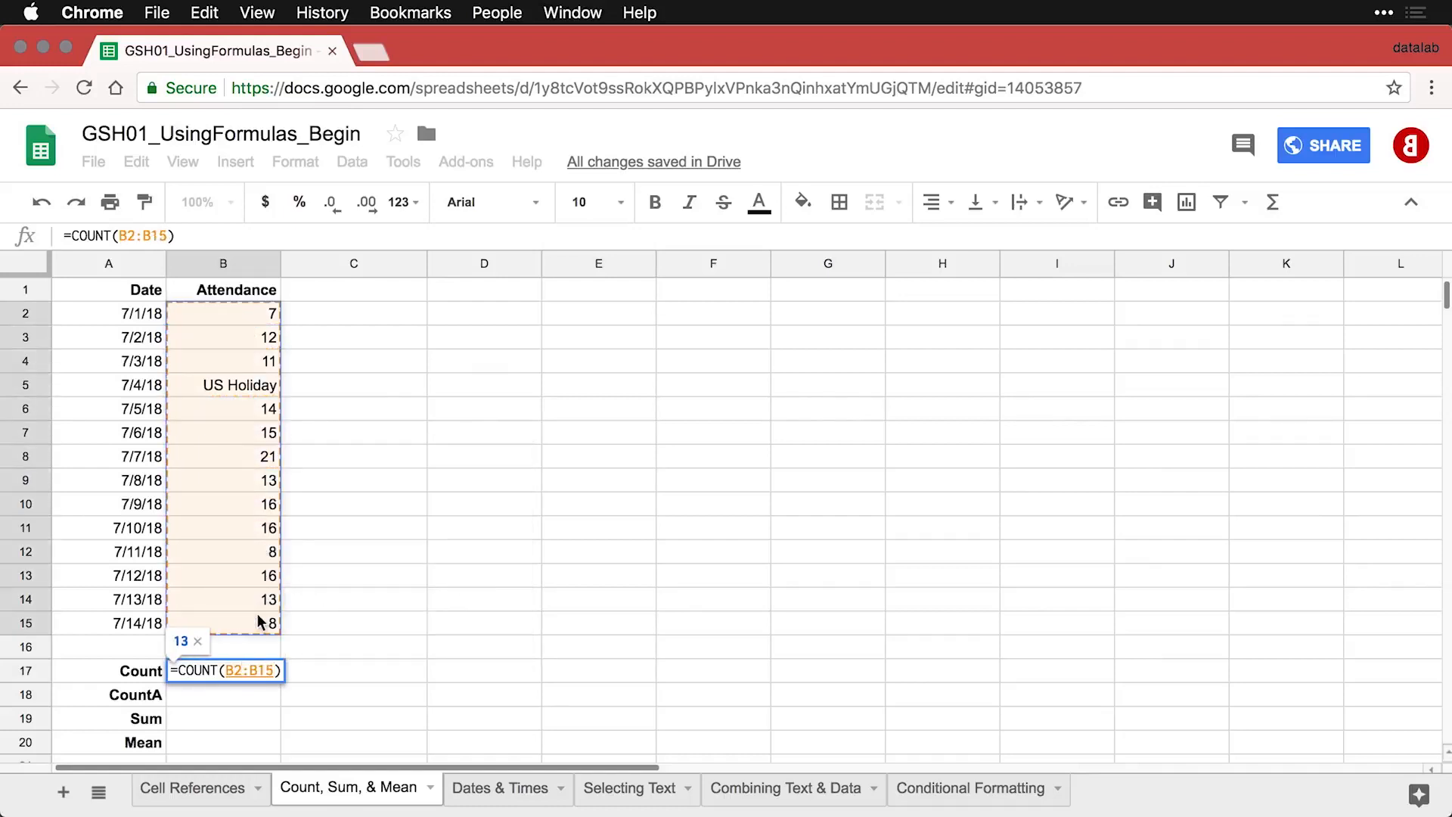
pyautogui.press('Return')
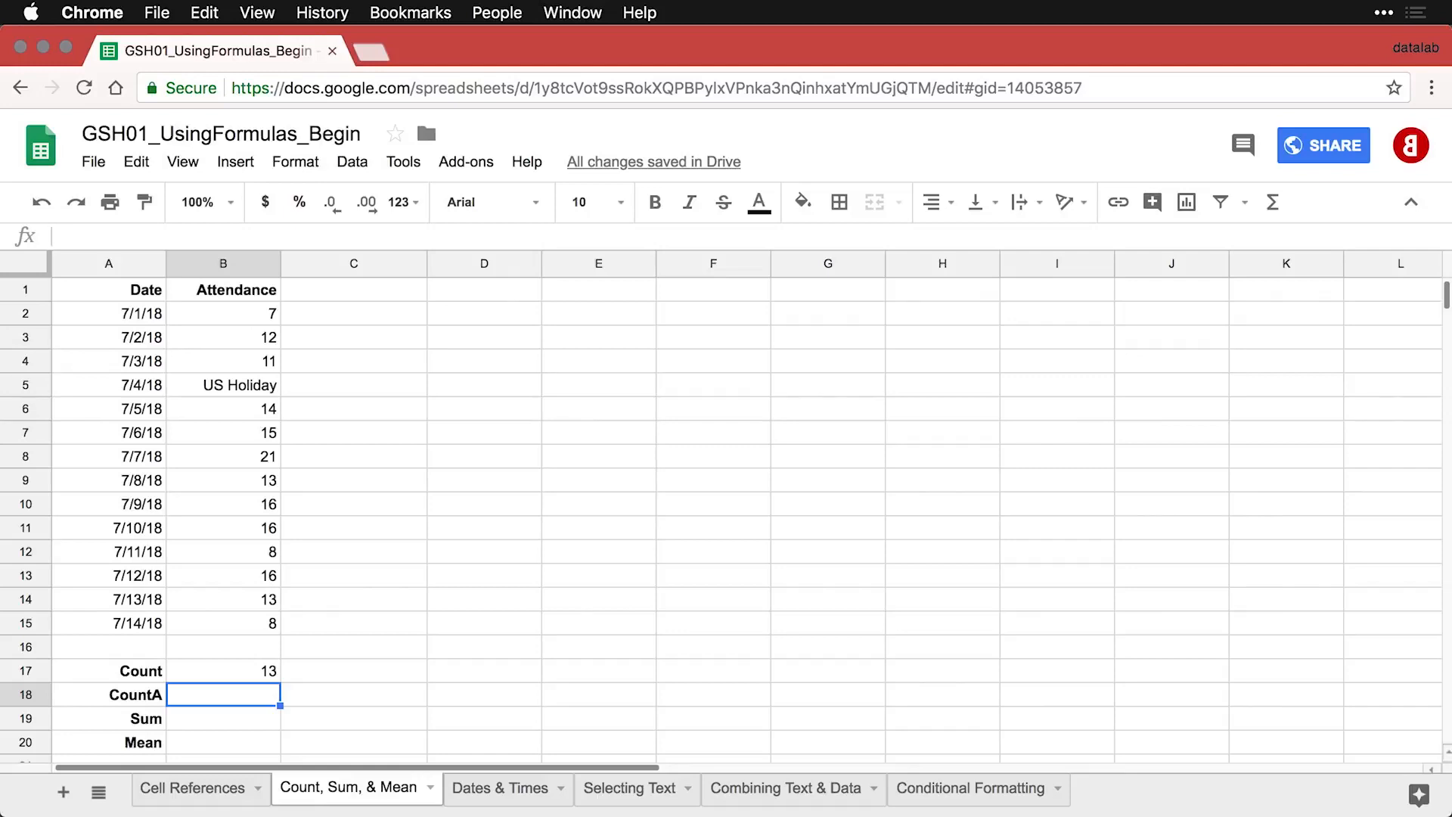
# - Enter =COUNTA(B2:B15) in cell B18 beside CountA, and check the ranges used in the CountA and Count formulas
pyautogui.click(242, 389)
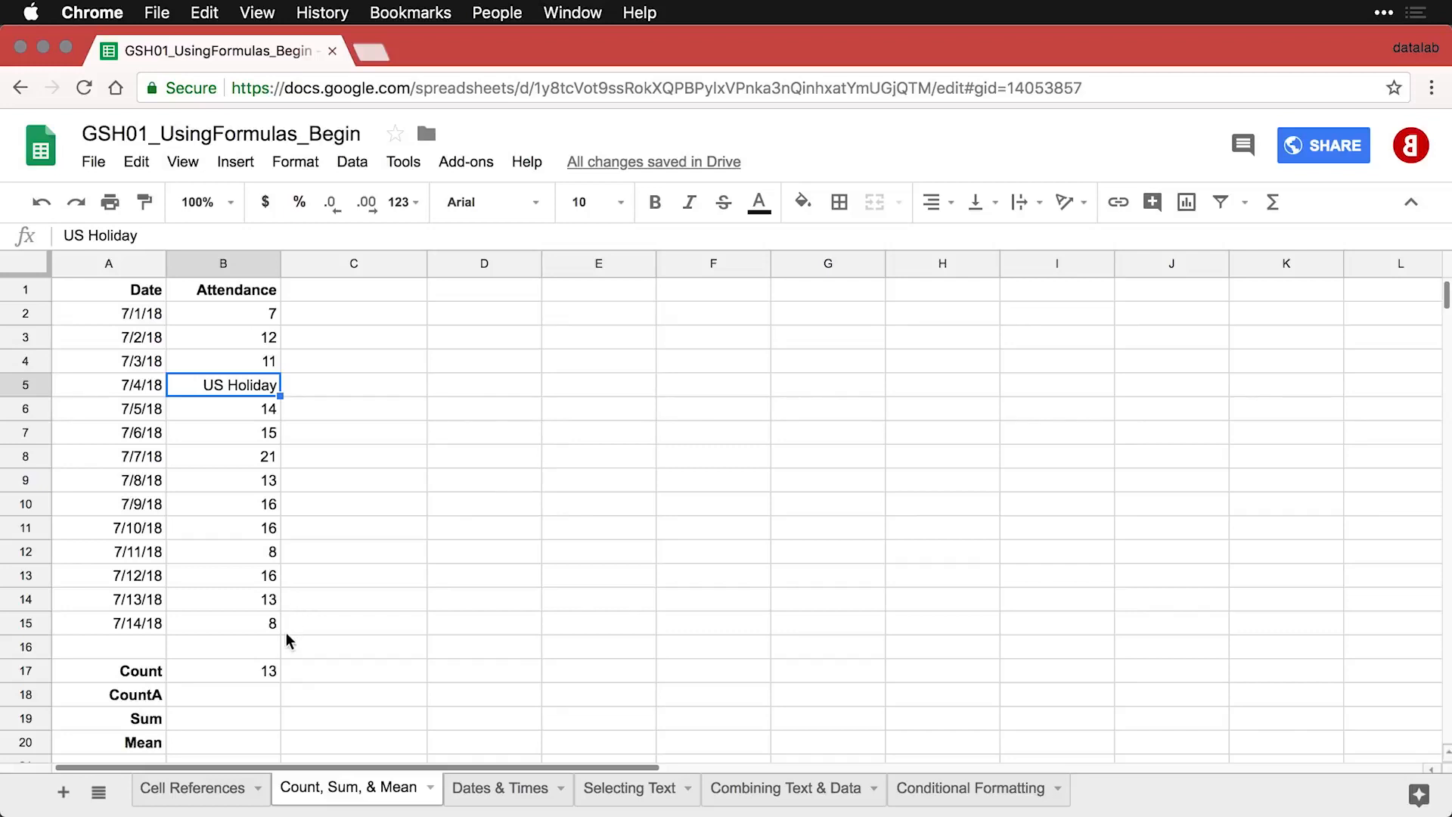
pyautogui.click(241, 690)
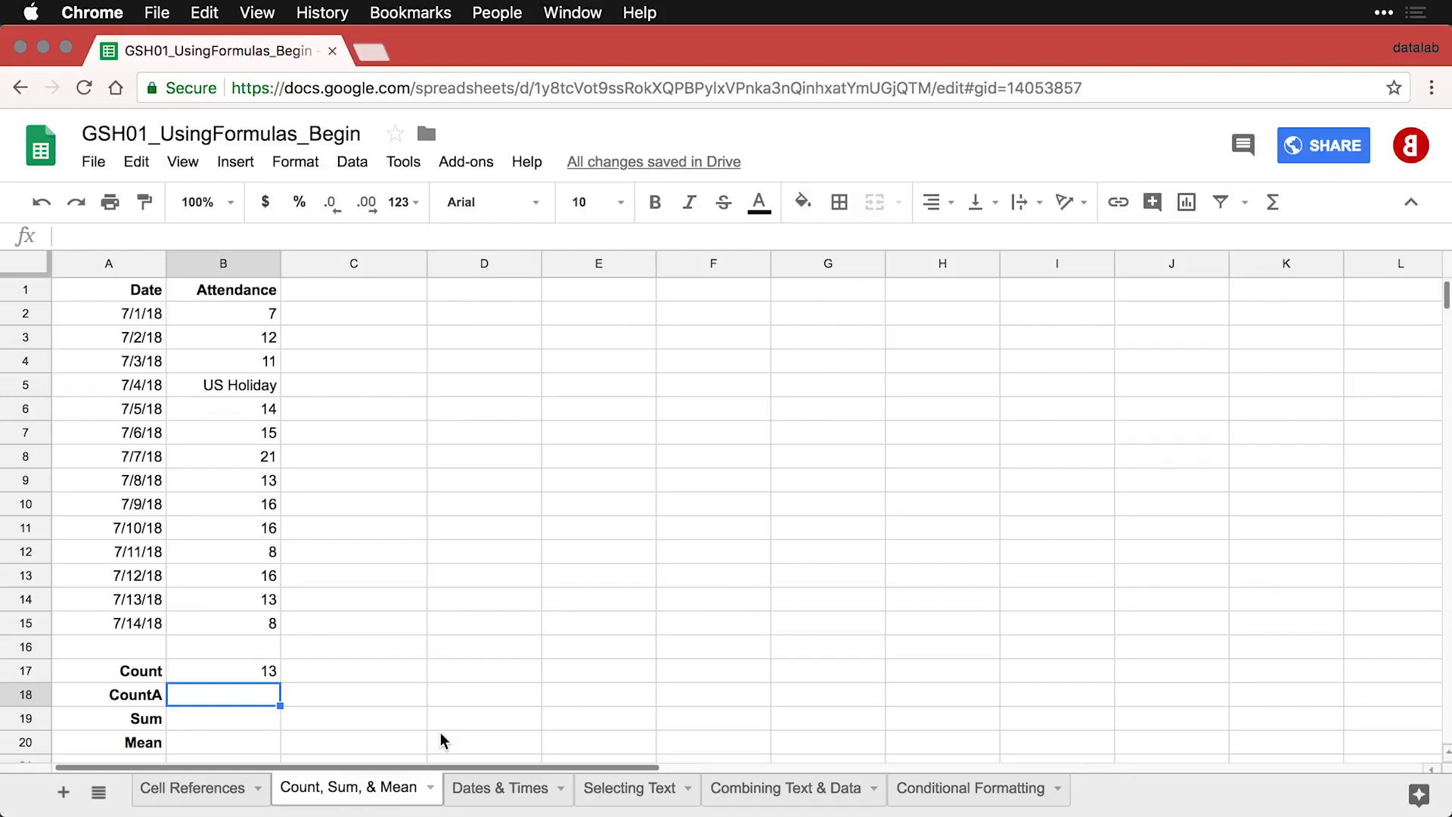
pyautogui.write('=')
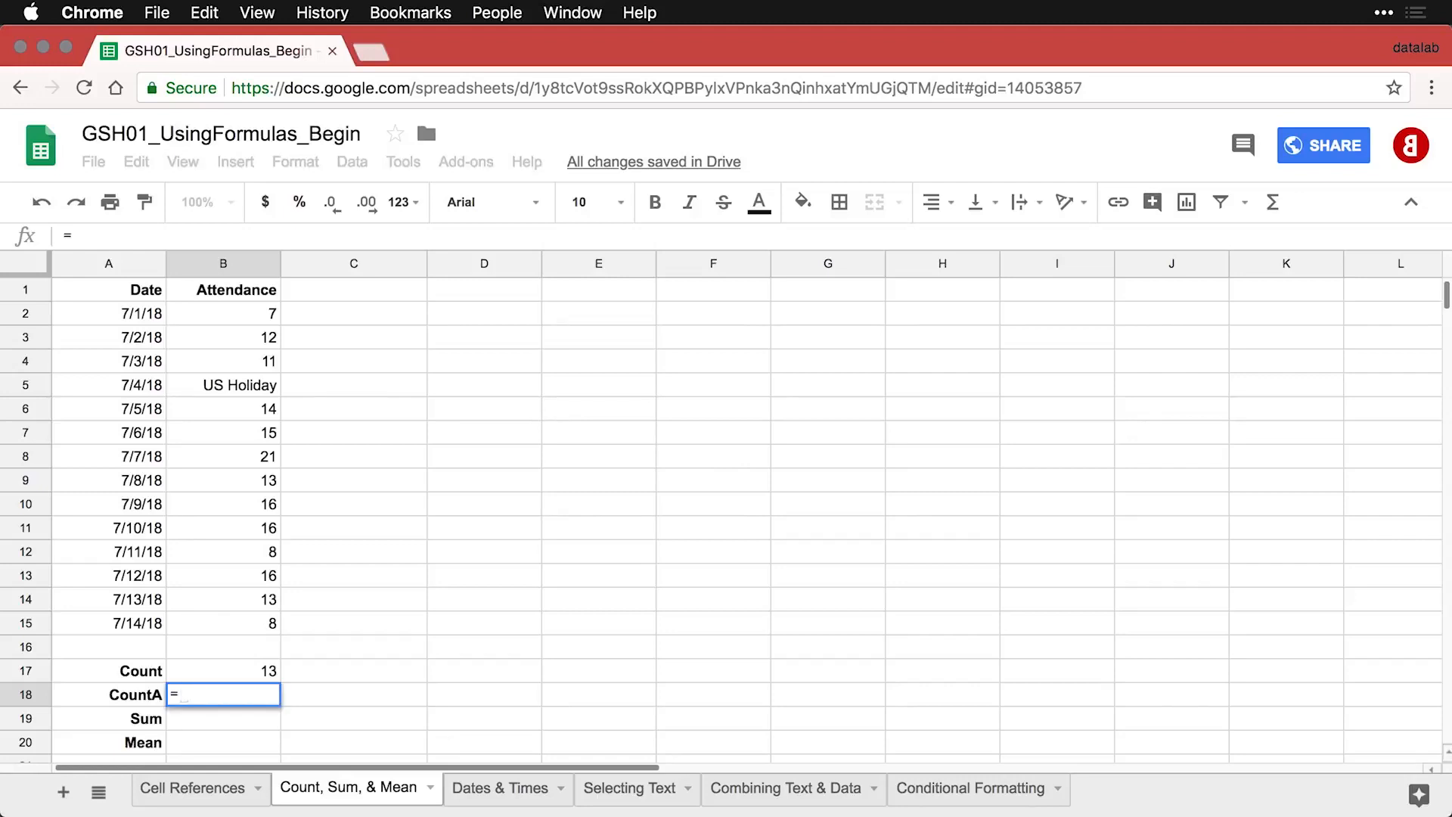
pyautogui.write('COUNTA')
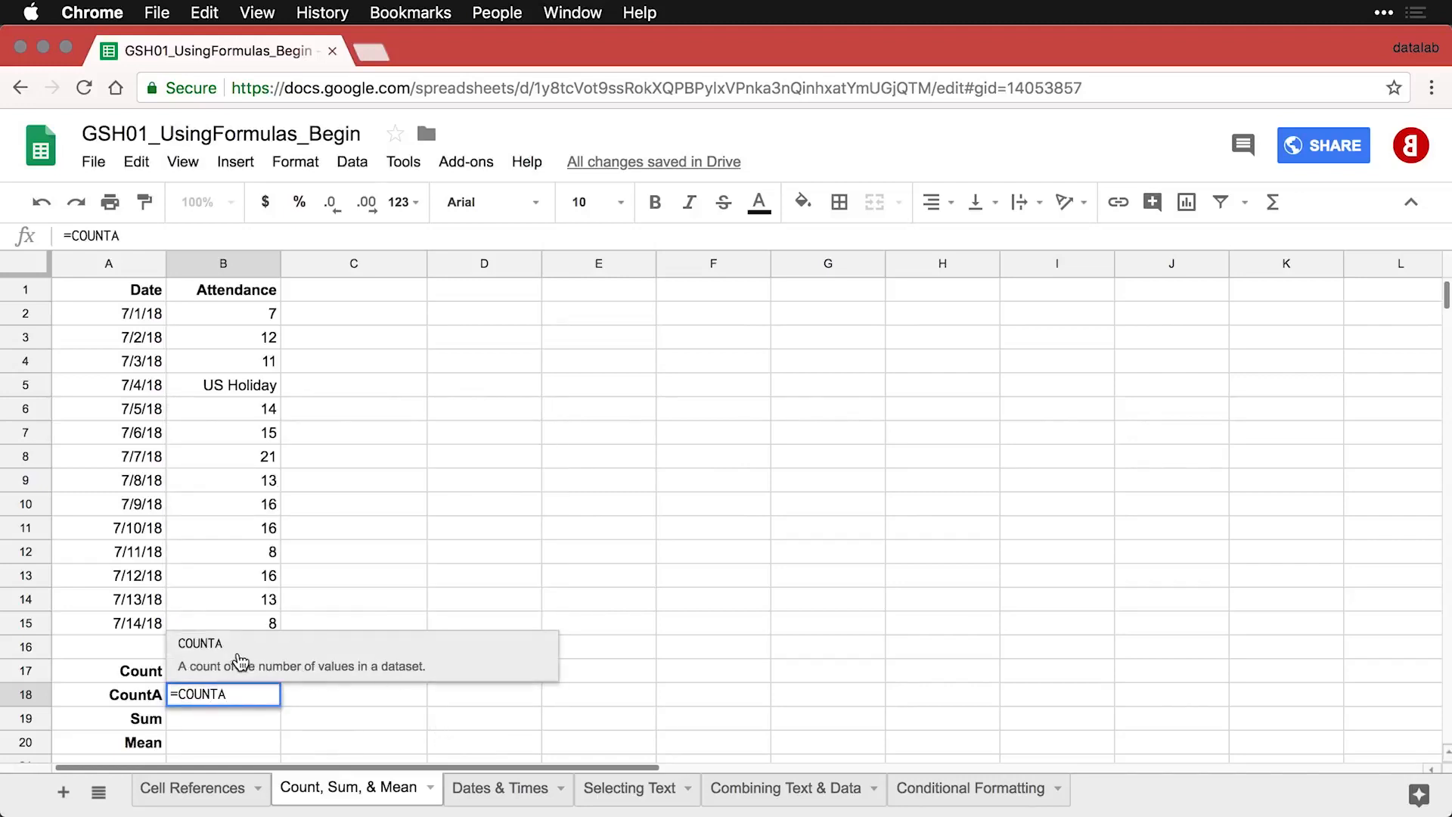
pyautogui.click(213, 650)
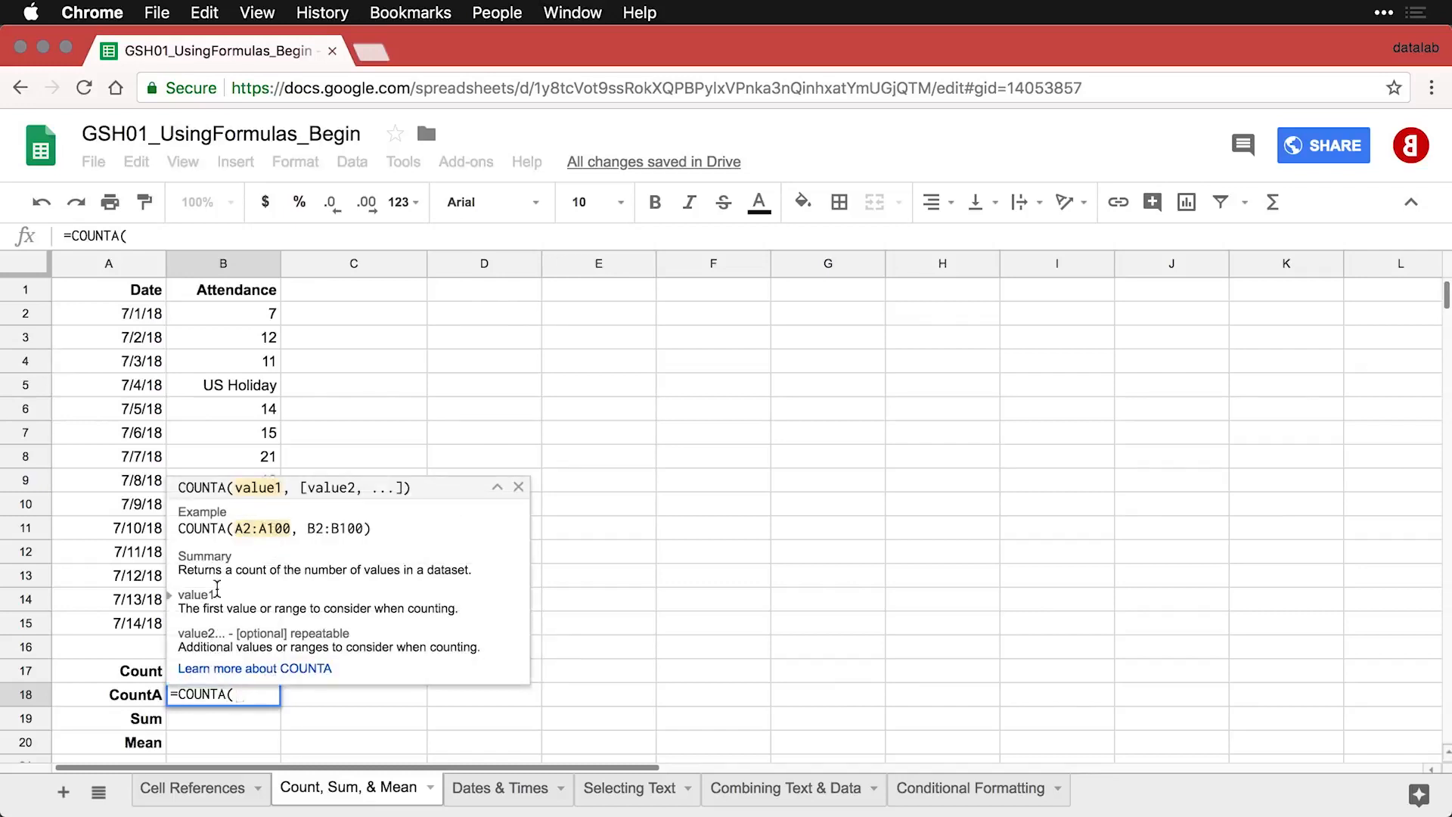
pyautogui.moveTo(248, 313); pyautogui.dragTo(248, 626)
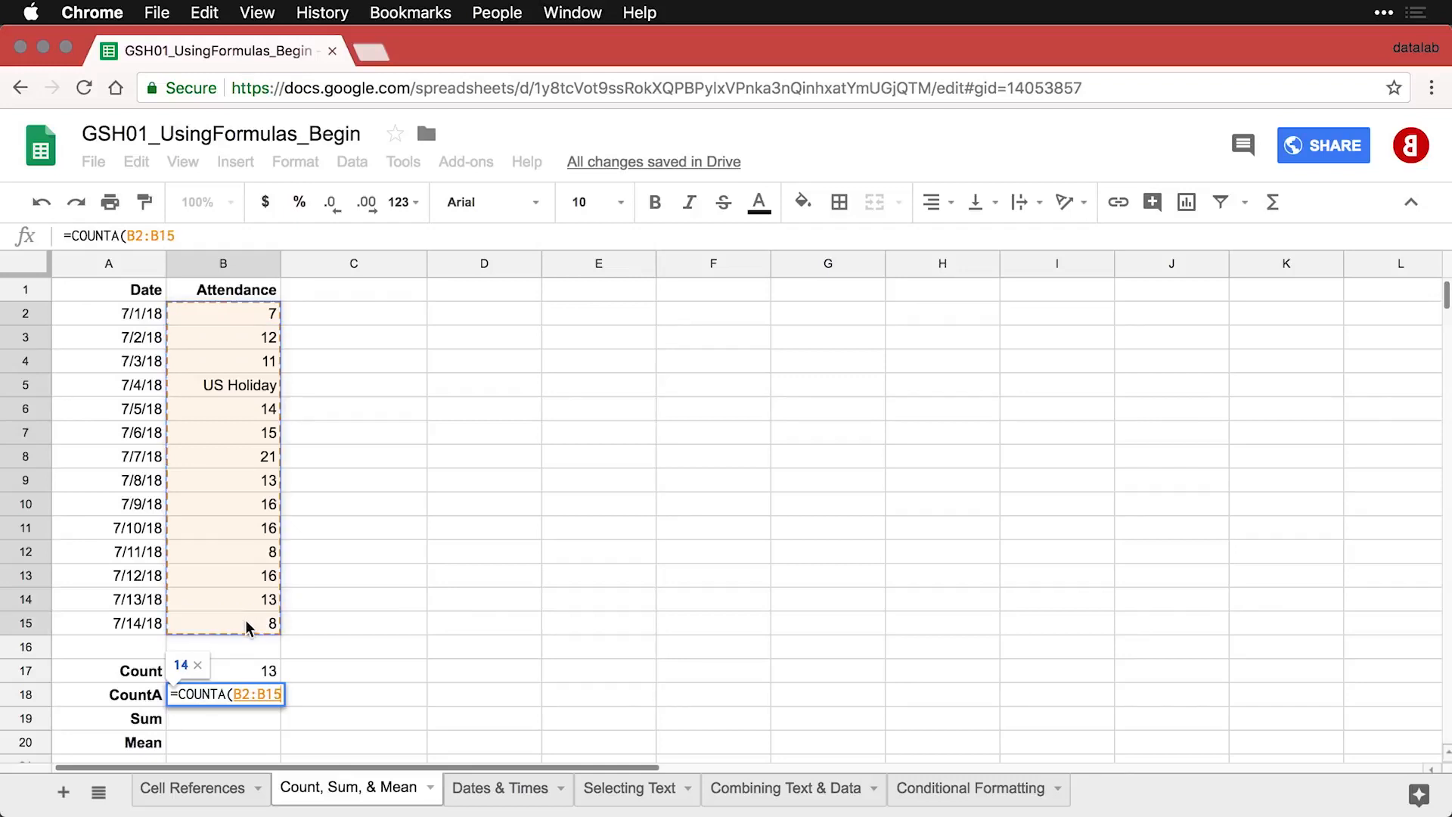
pyautogui.write(')')
pyautogui.press('Return')
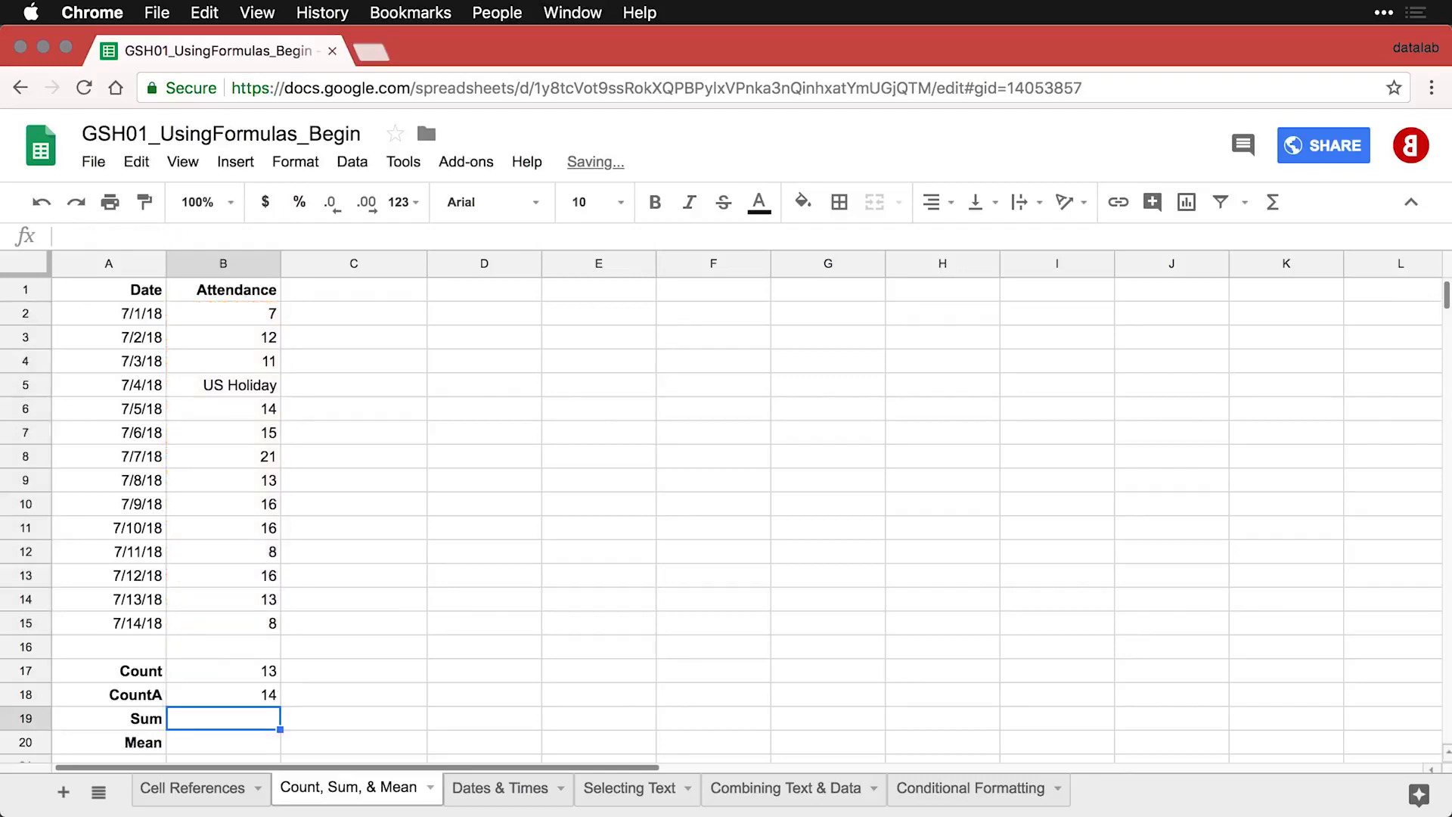
pyautogui.doubleClick(257, 695)
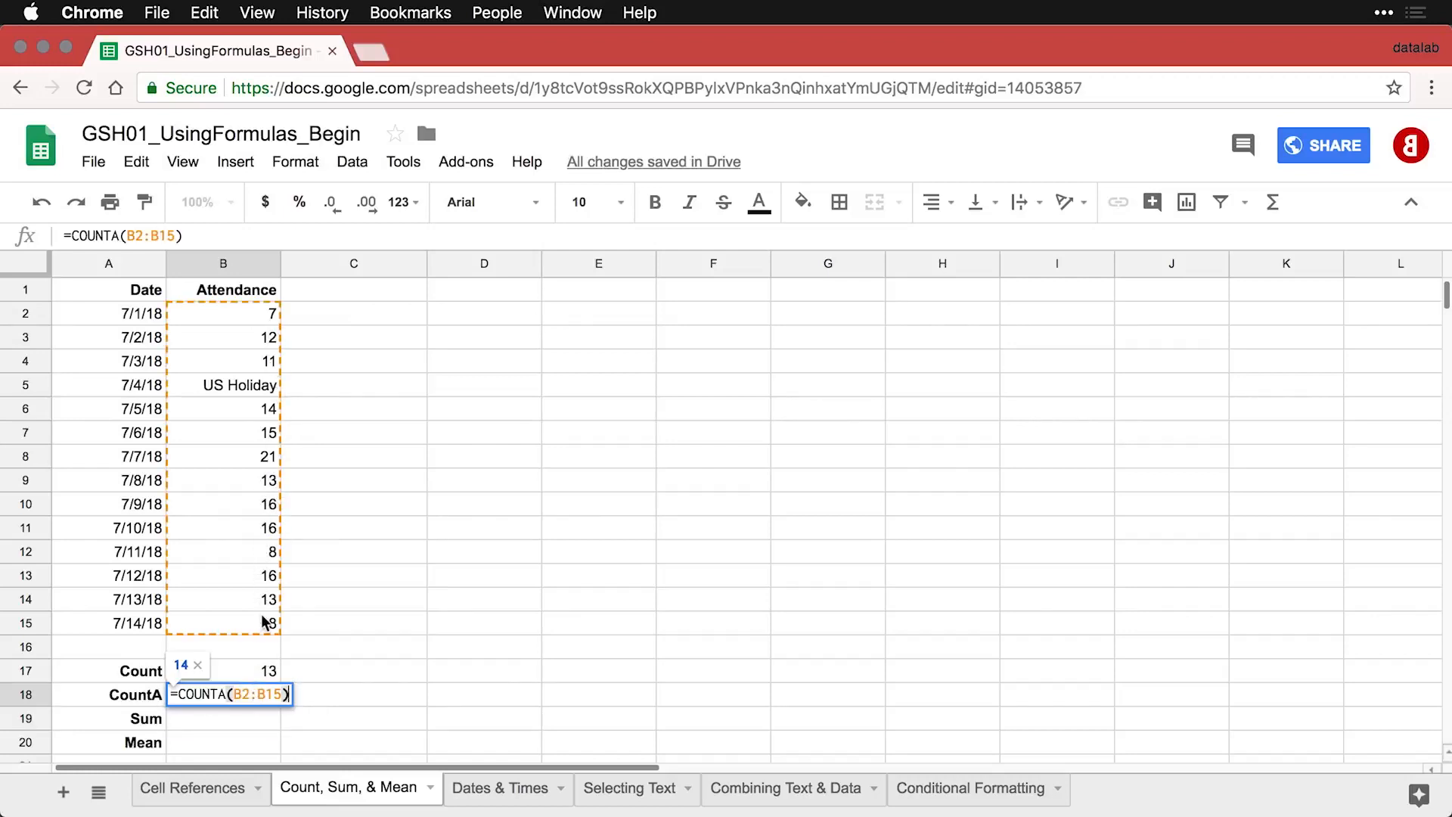
pyautogui.press('Return')
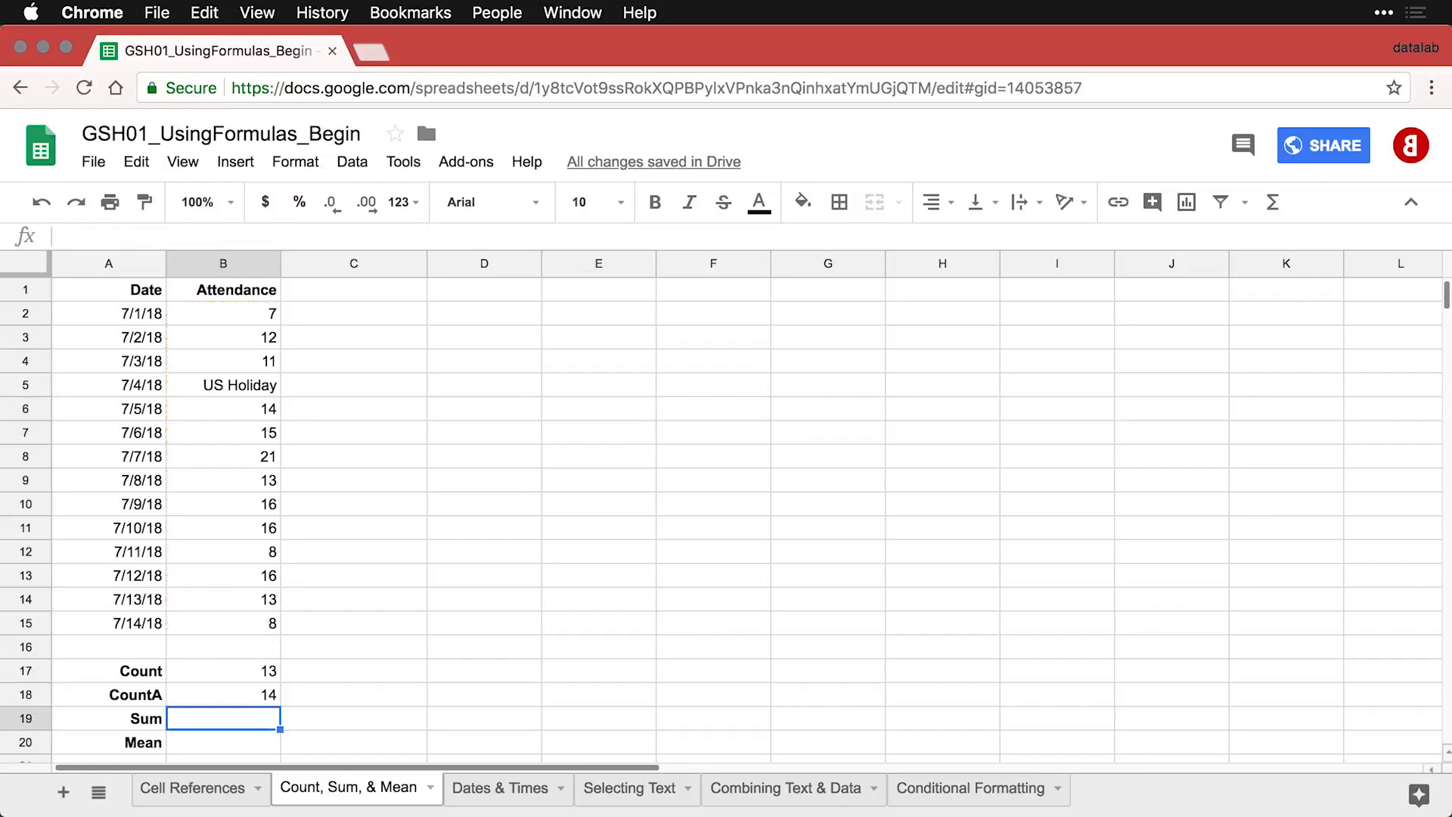
pyautogui.doubleClick(263, 671)
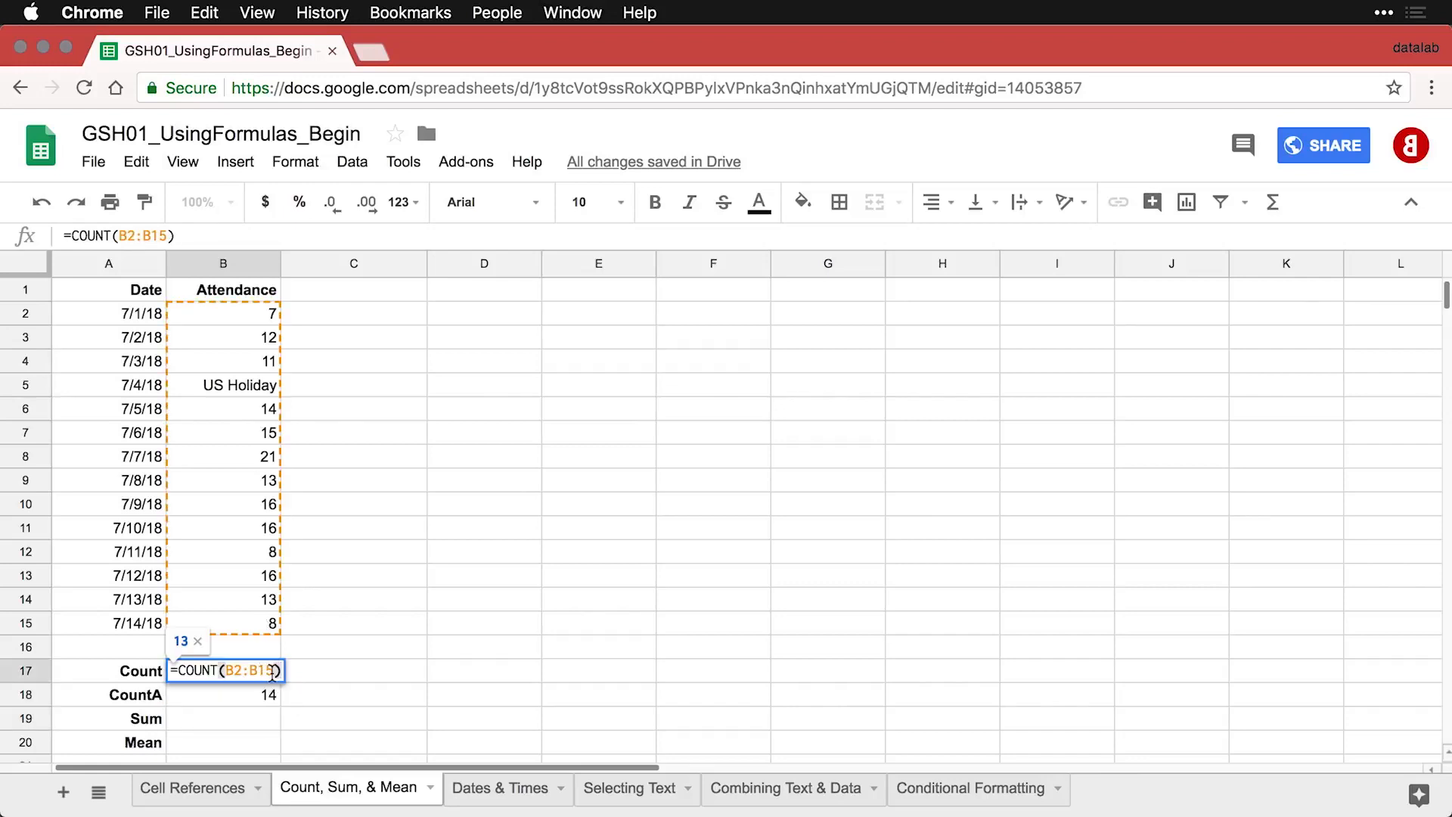
pyautogui.press('Return')
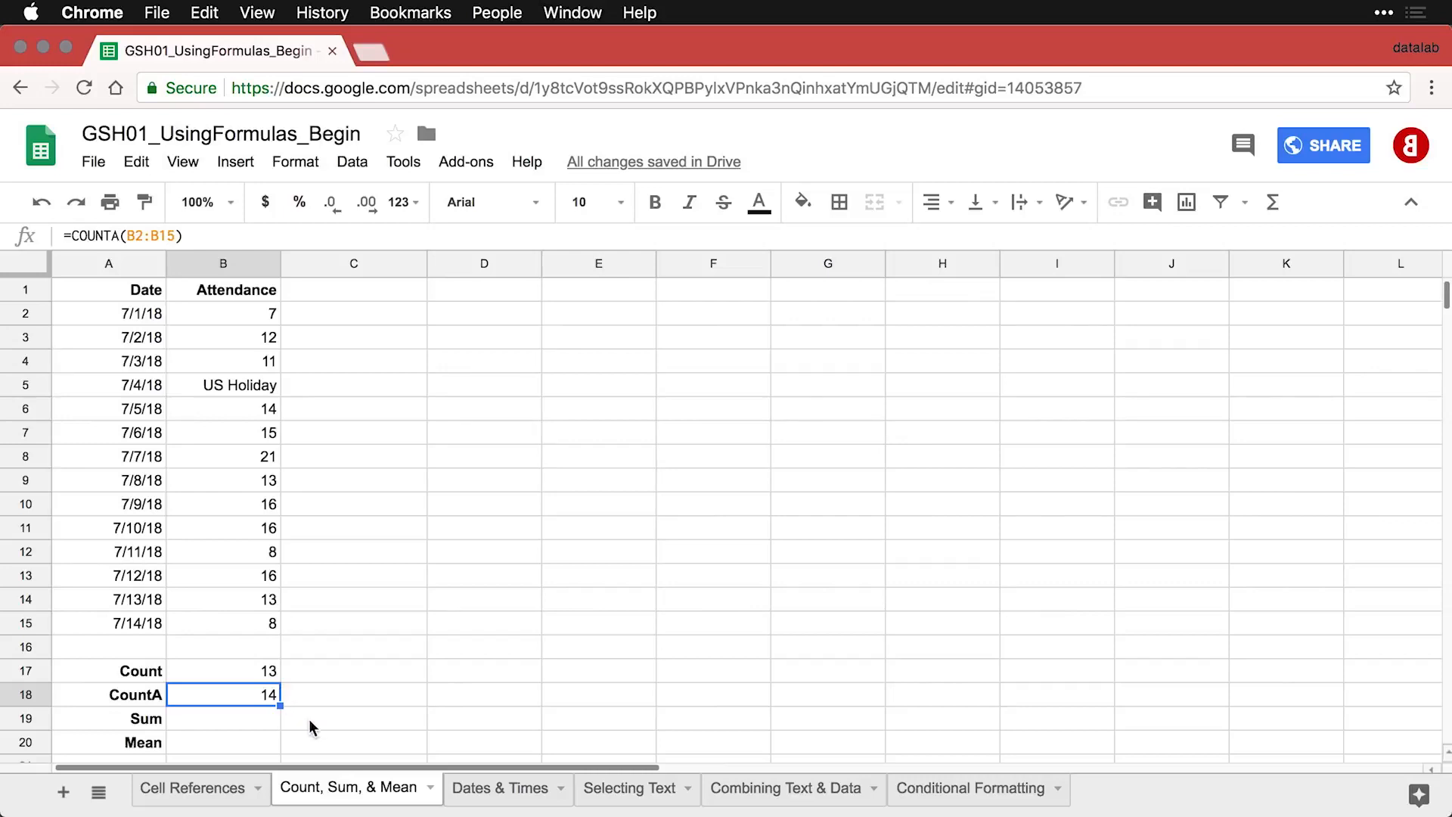
# - Total the attendance in cell B19 beside Sum, using the SUM function on the range B2:B15
pyautogui.click(255, 713)
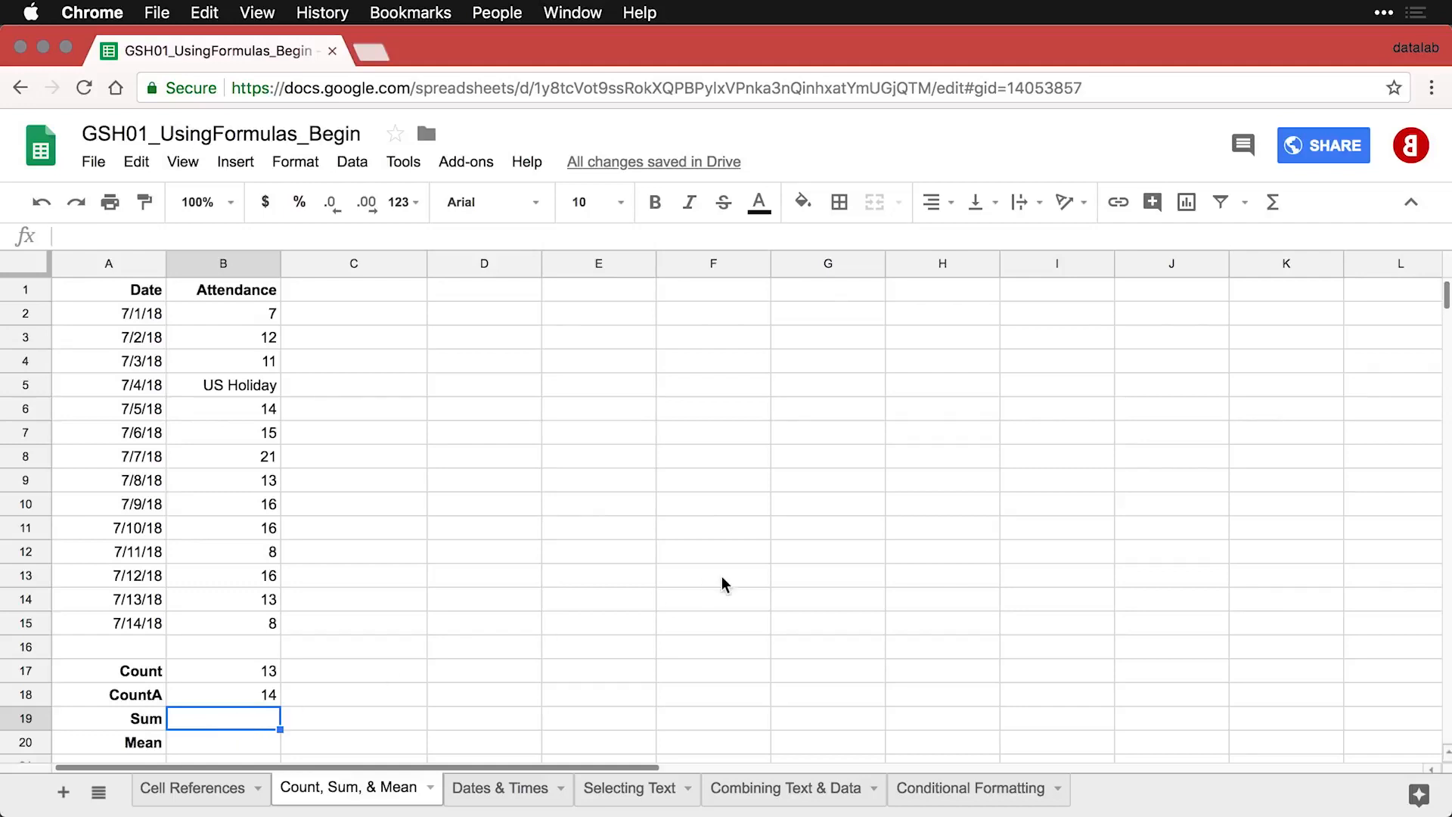
pyautogui.click(1276, 205)
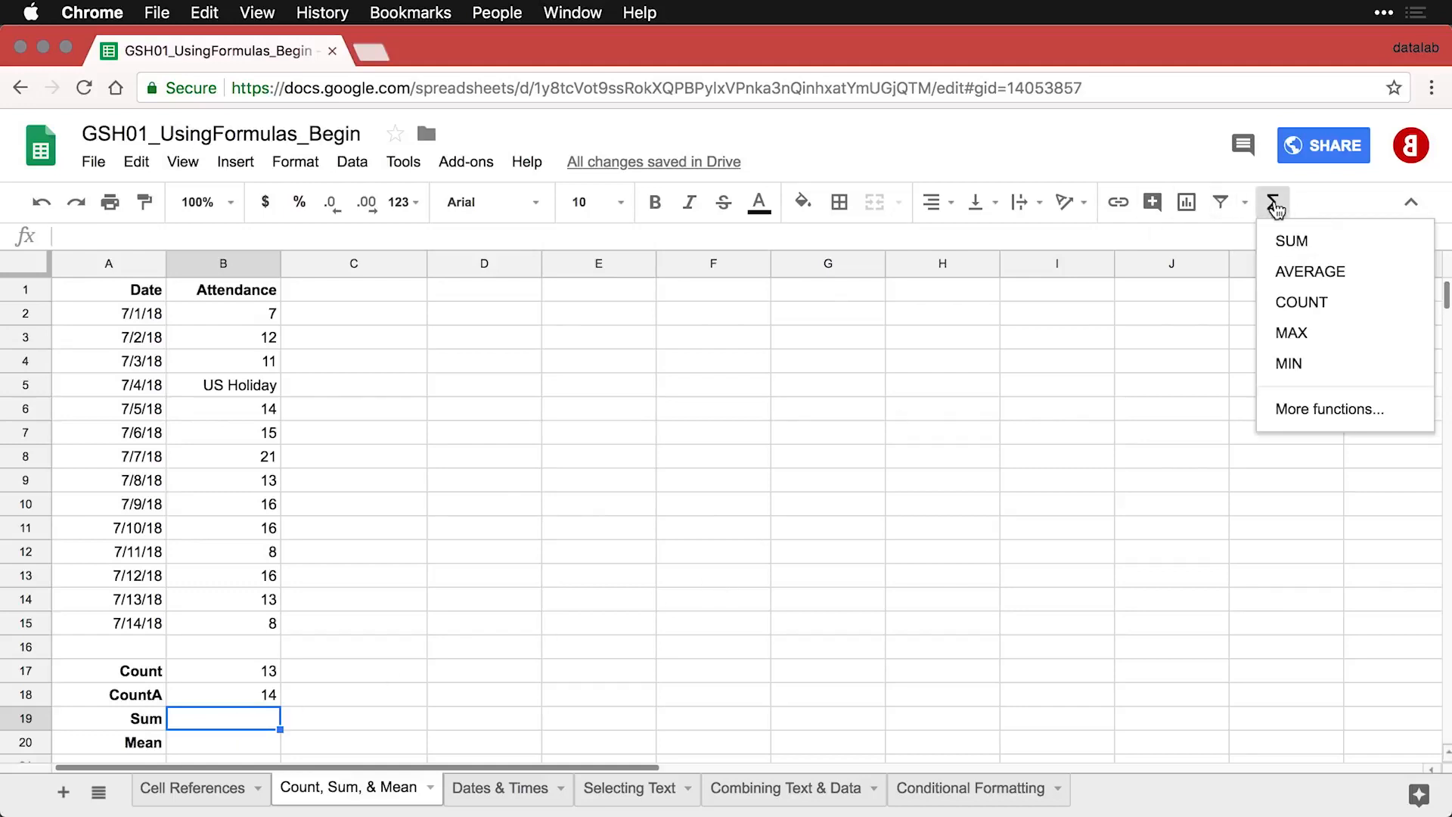
pyautogui.click(1291, 243)
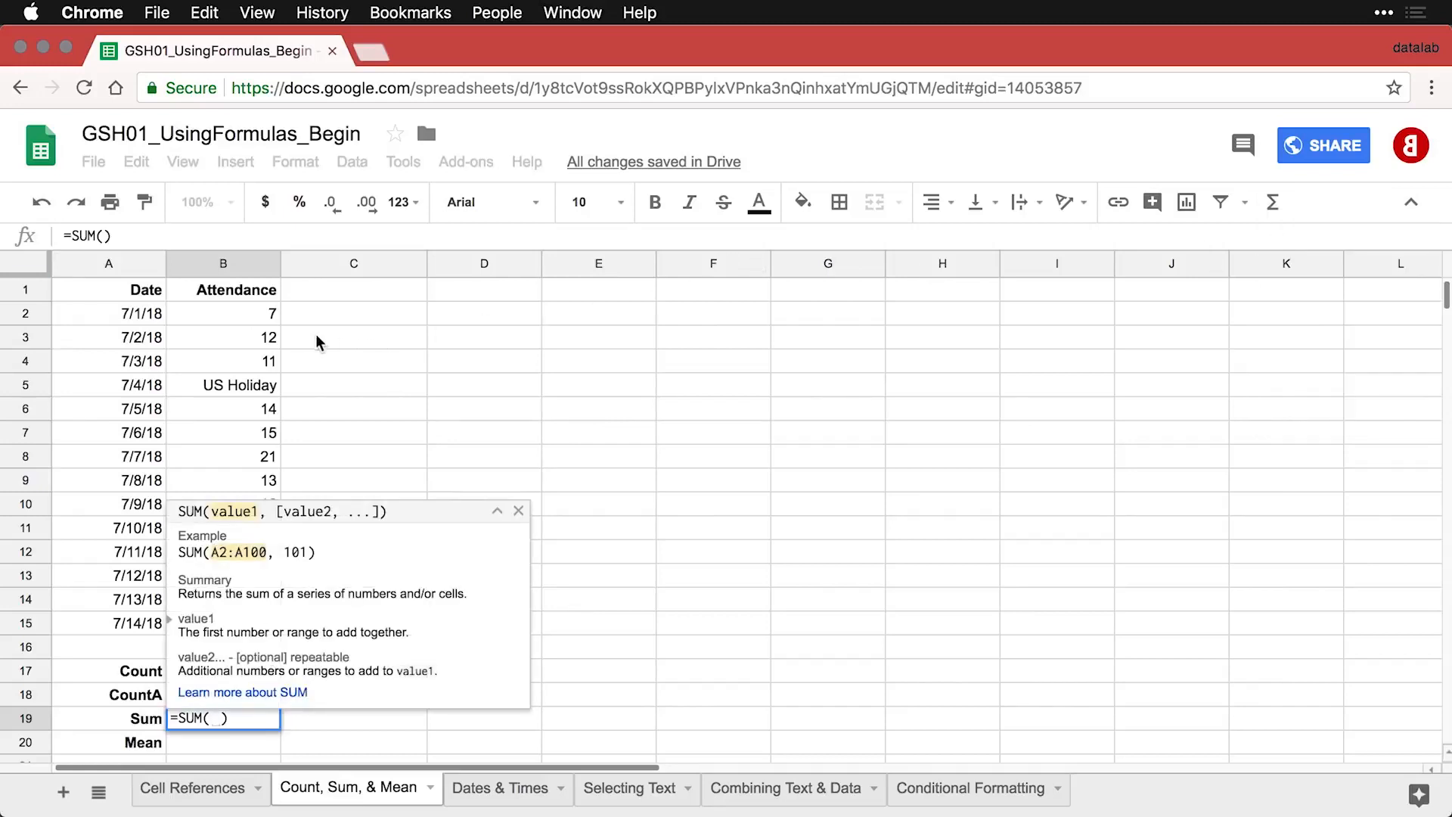
pyautogui.moveTo(235, 313); pyautogui.dragTo(241, 629)
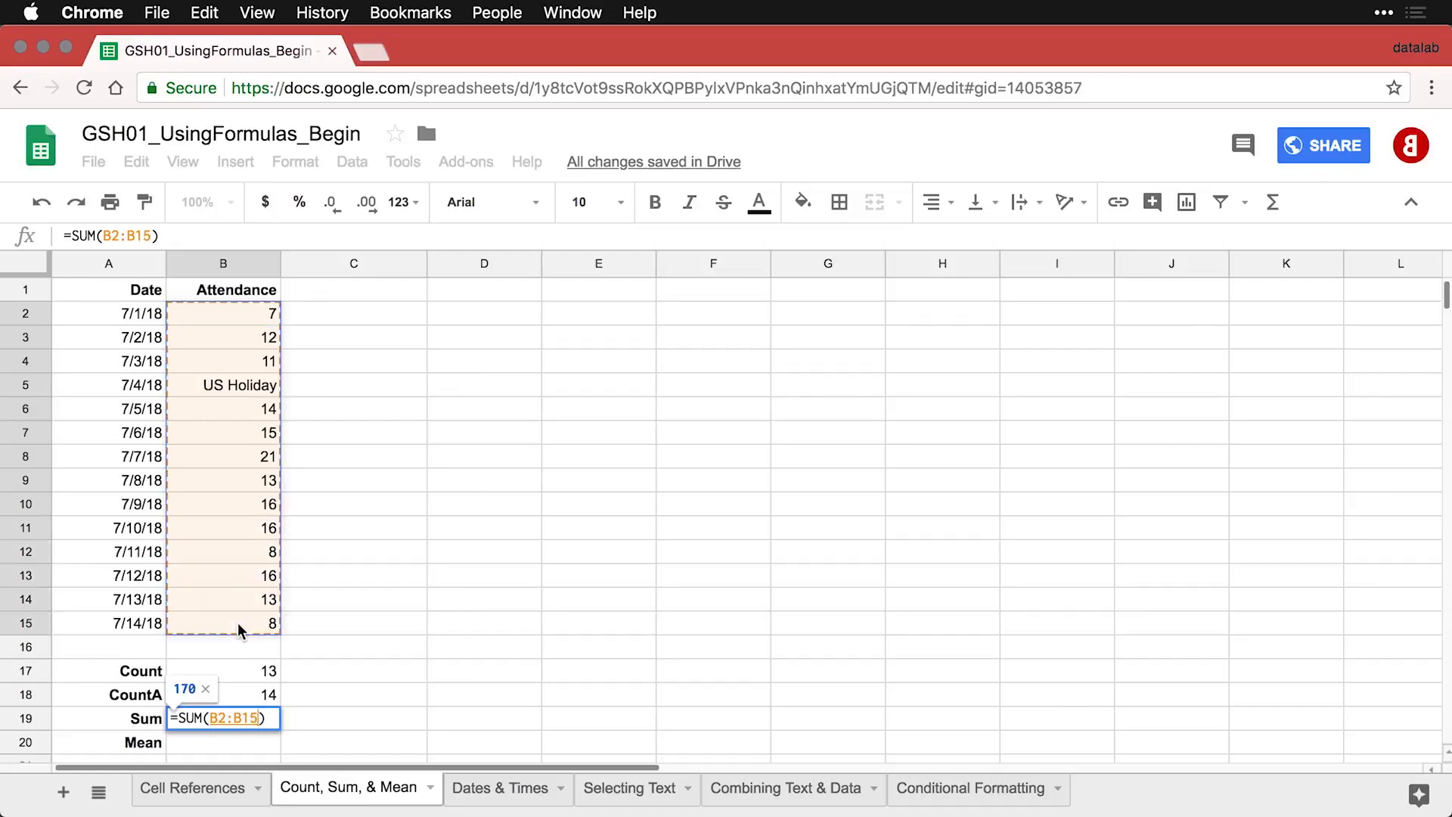
pyautogui.press('Return')
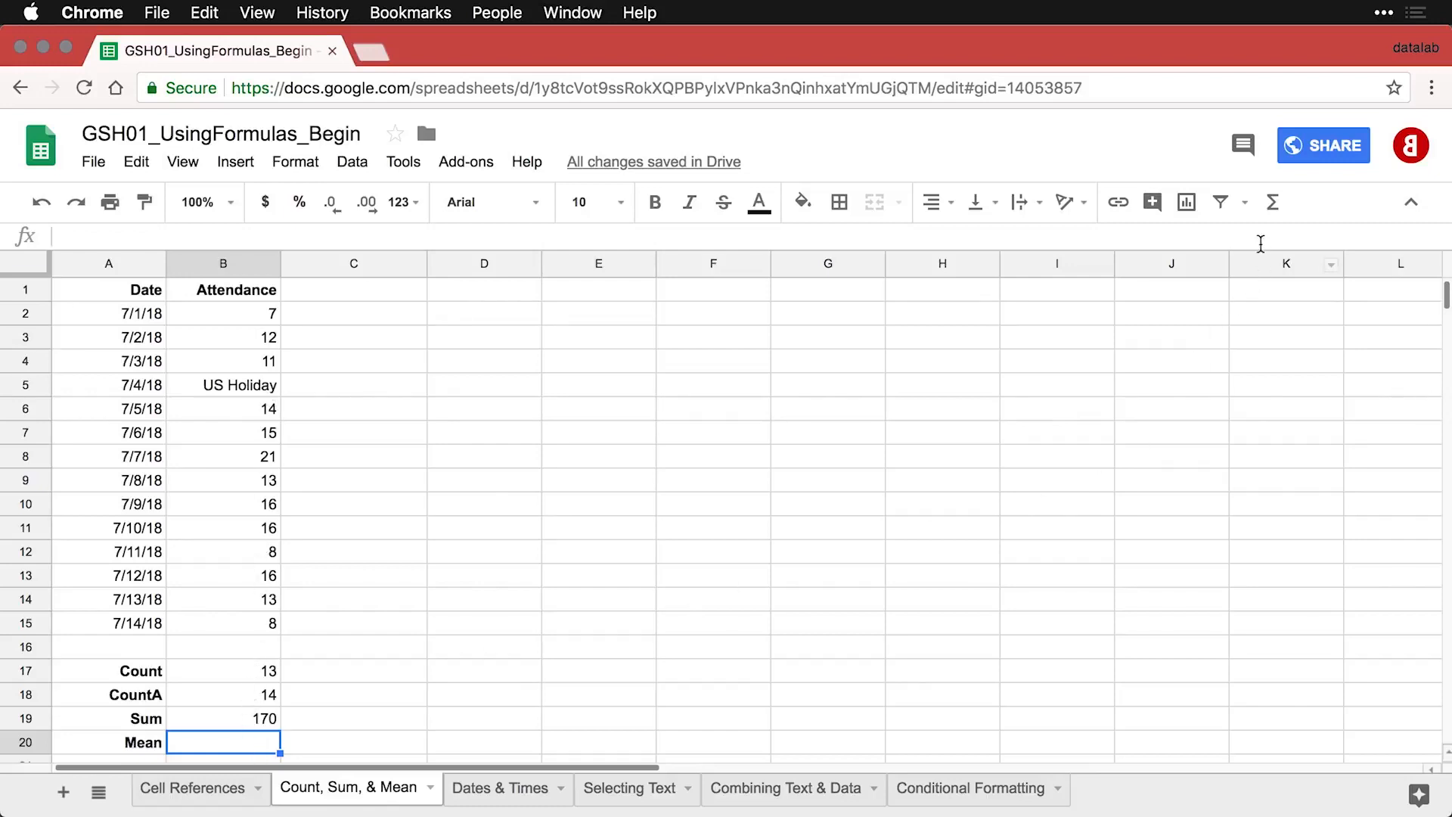
# - Calculate the mean attendance in cell B20 with the AVERAGE function on B2:B15, and inspect the entries for 7/1/18 and 7/7/18
pyautogui.click(1273, 205)
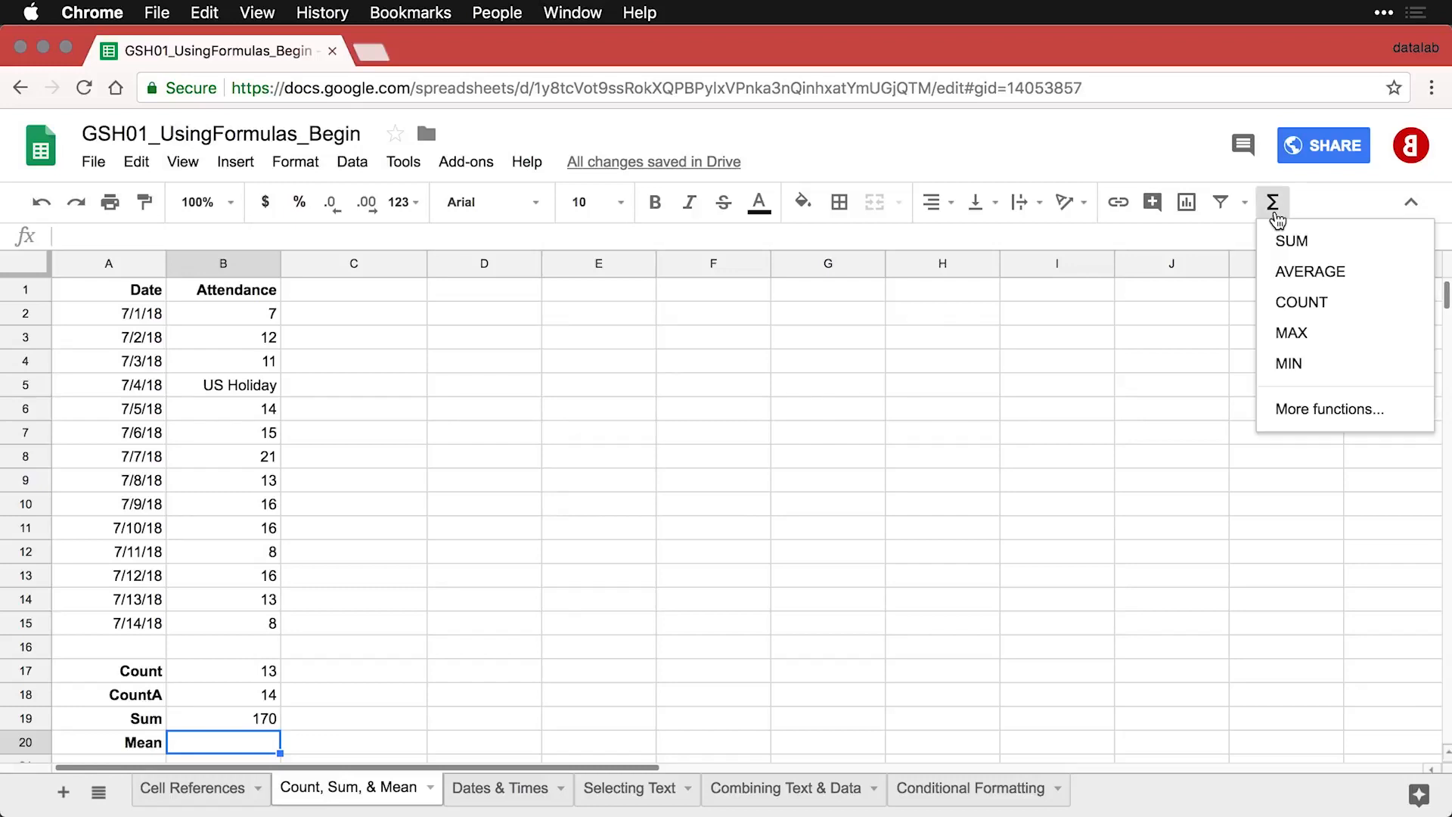
pyautogui.click(1345, 278)
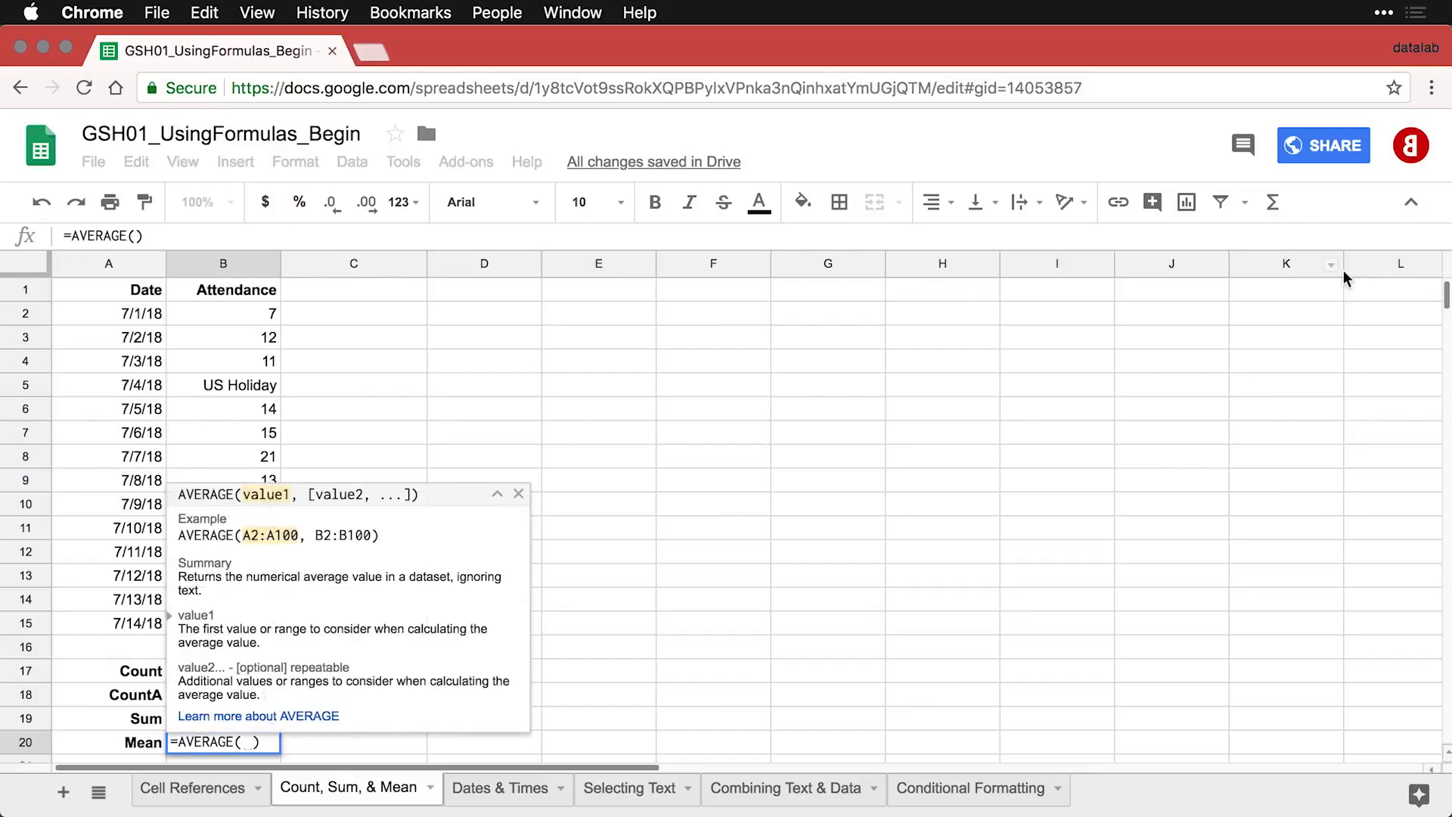
pyautogui.moveTo(235, 316); pyautogui.dragTo(243, 632)
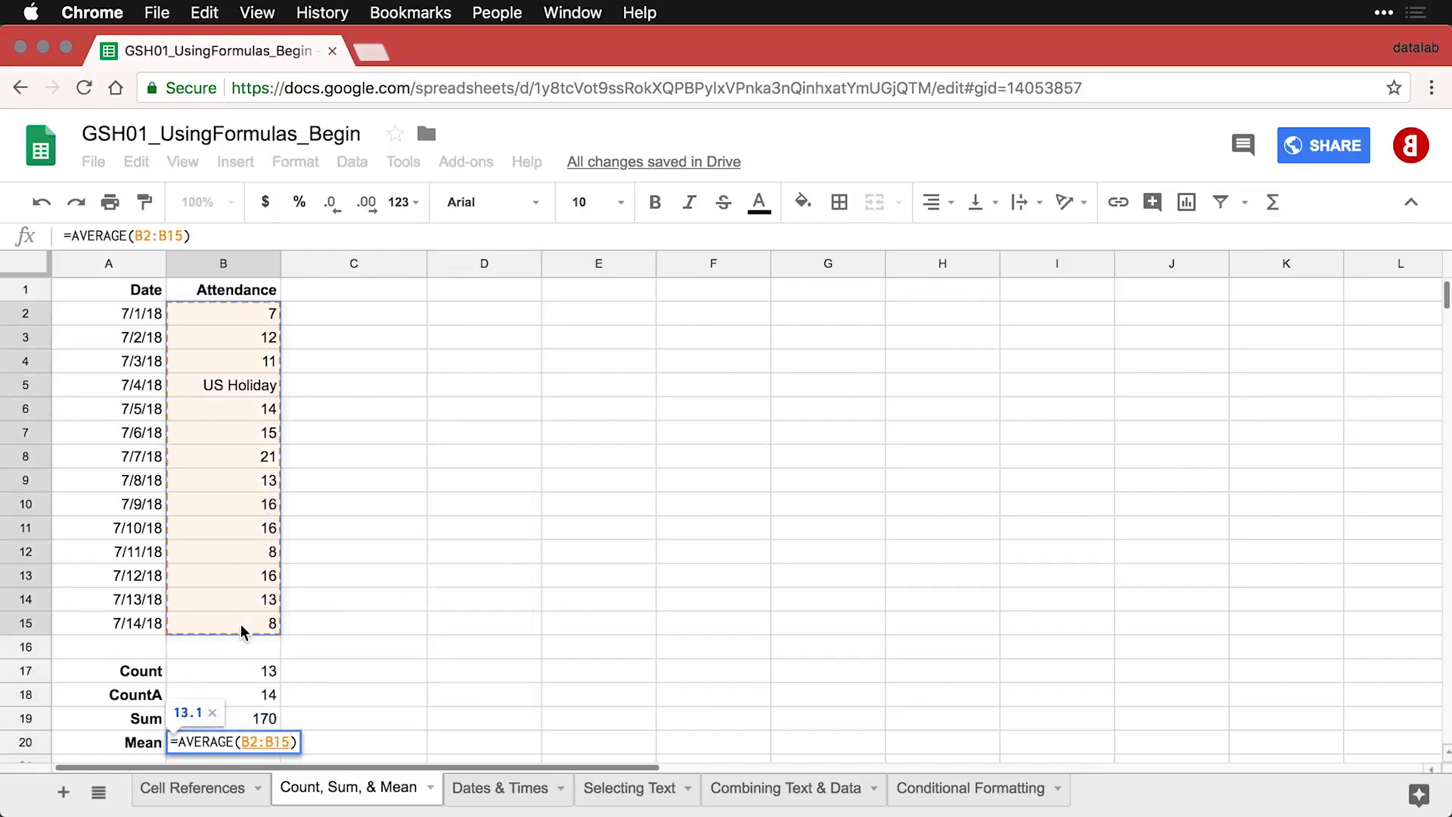
pyautogui.press('Return')
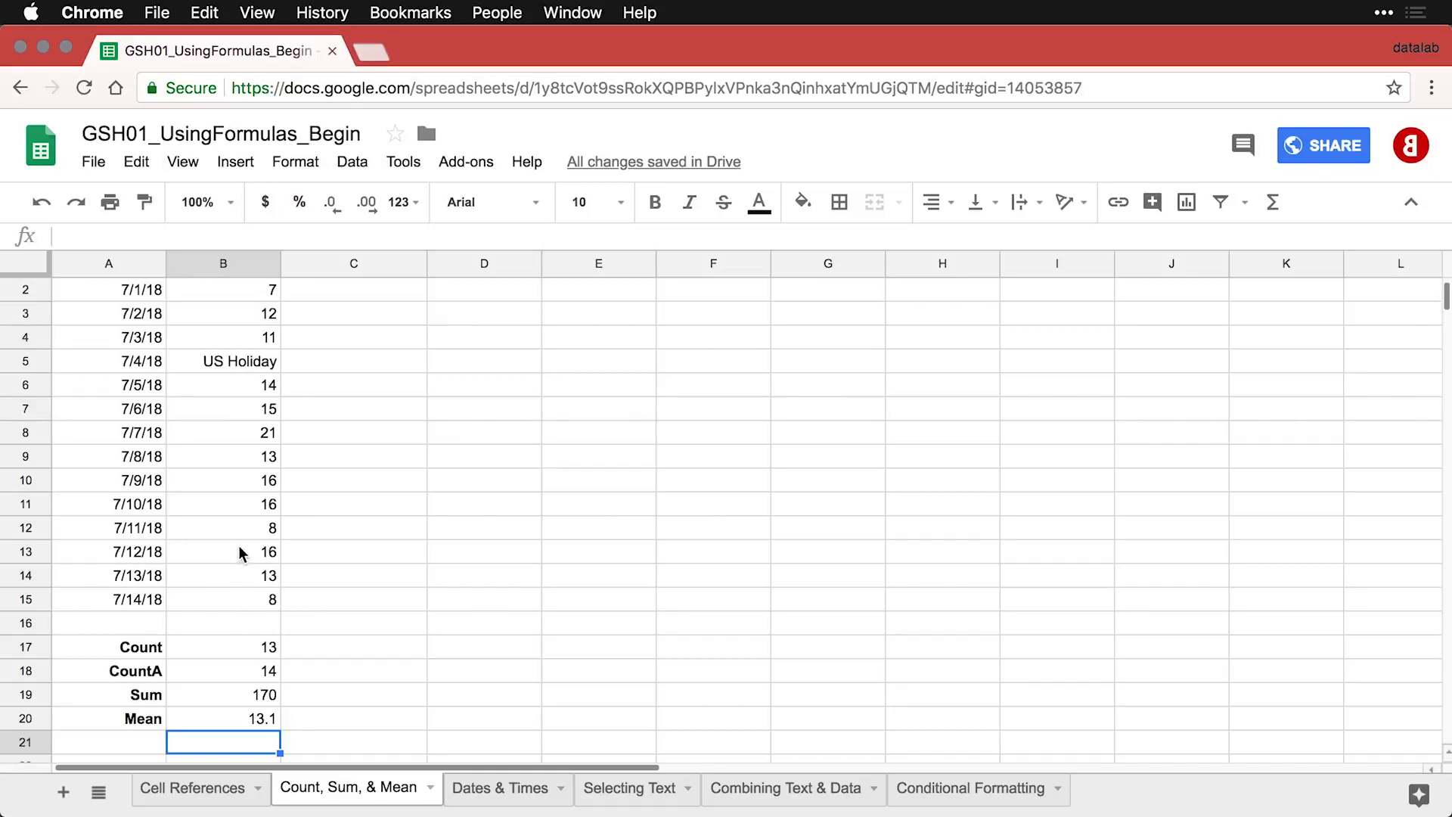
pyautogui.scroll(1, 243, 556)
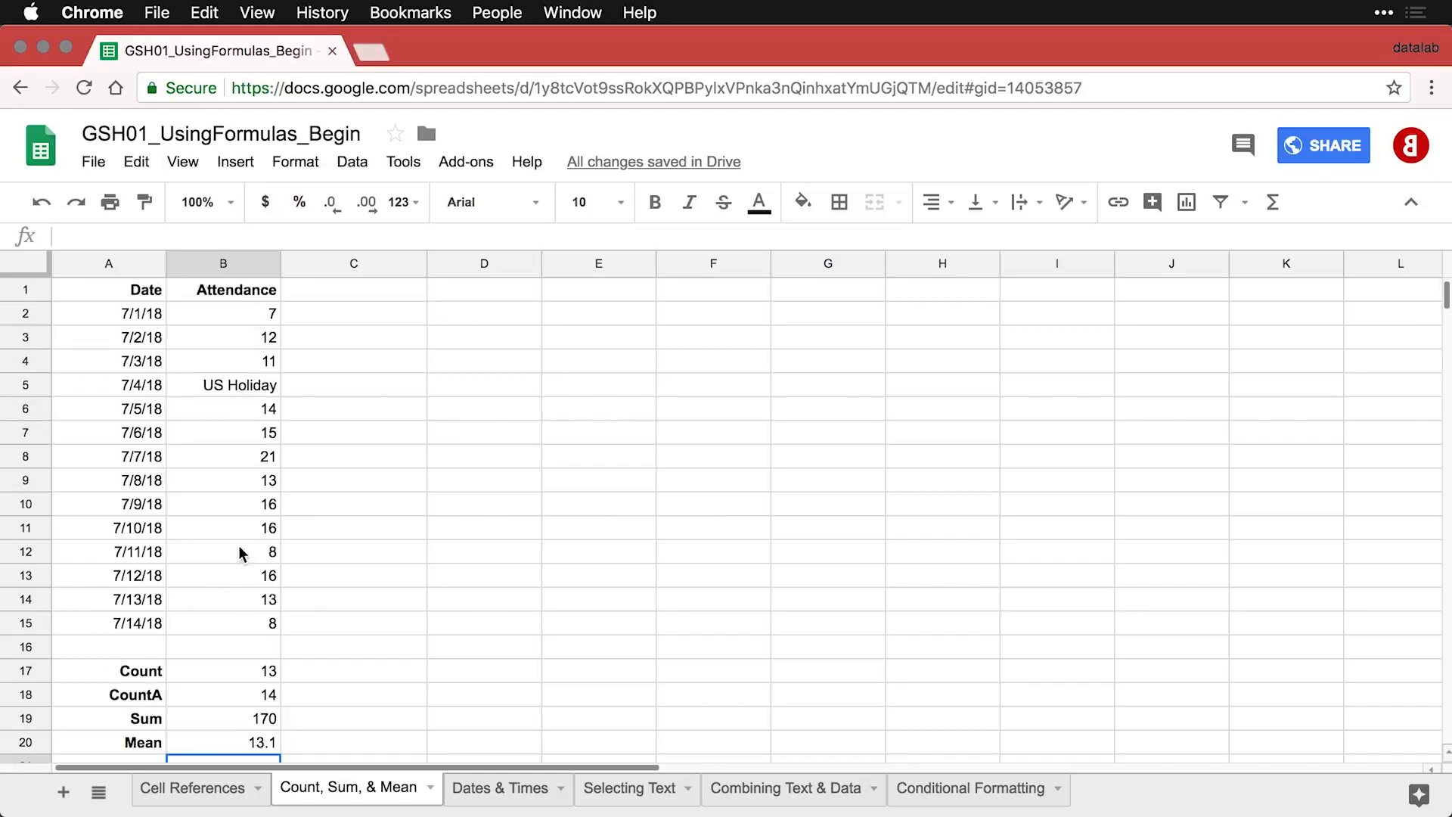
pyautogui.click(266, 318)
pyautogui.click(264, 458)
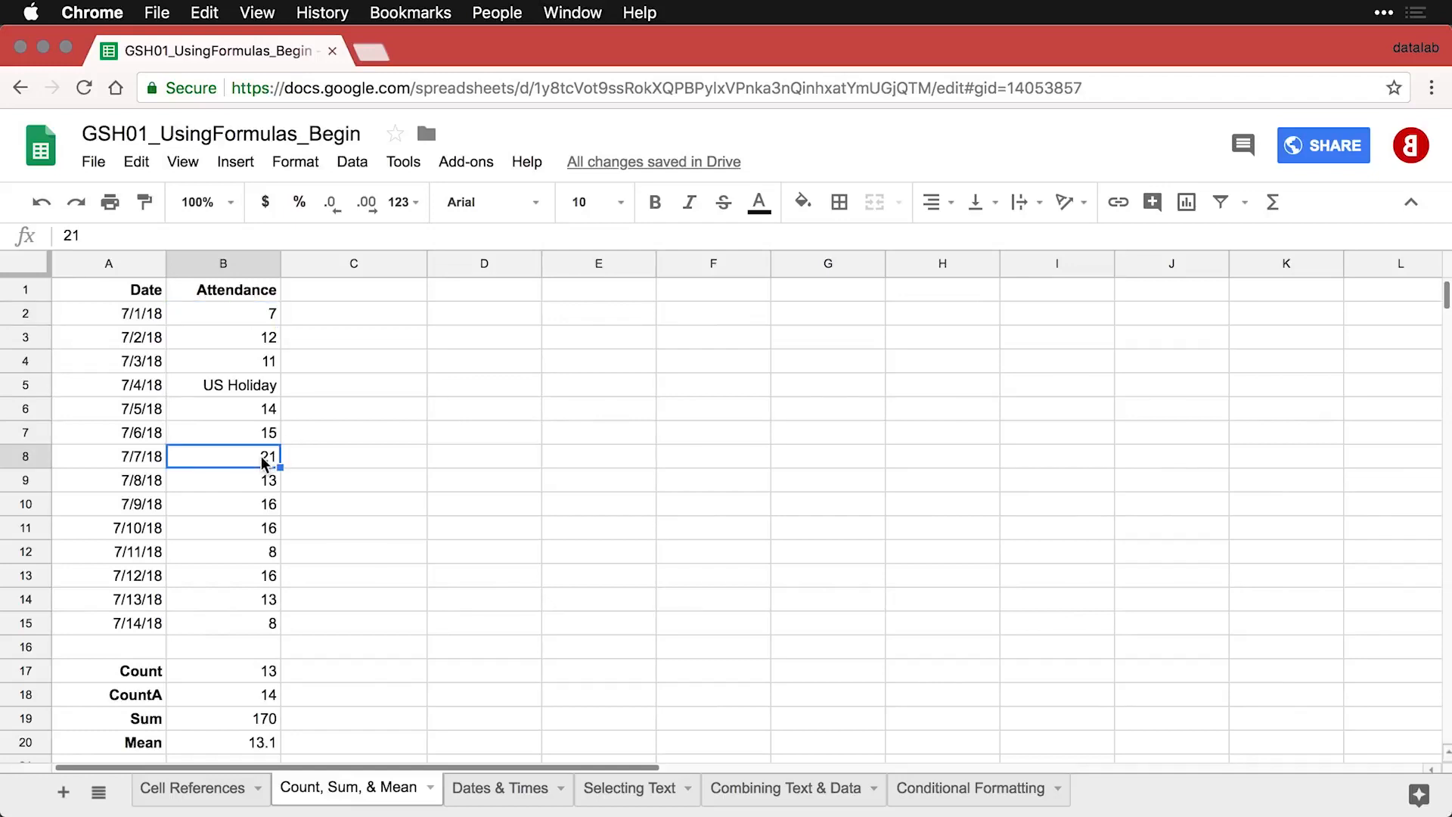